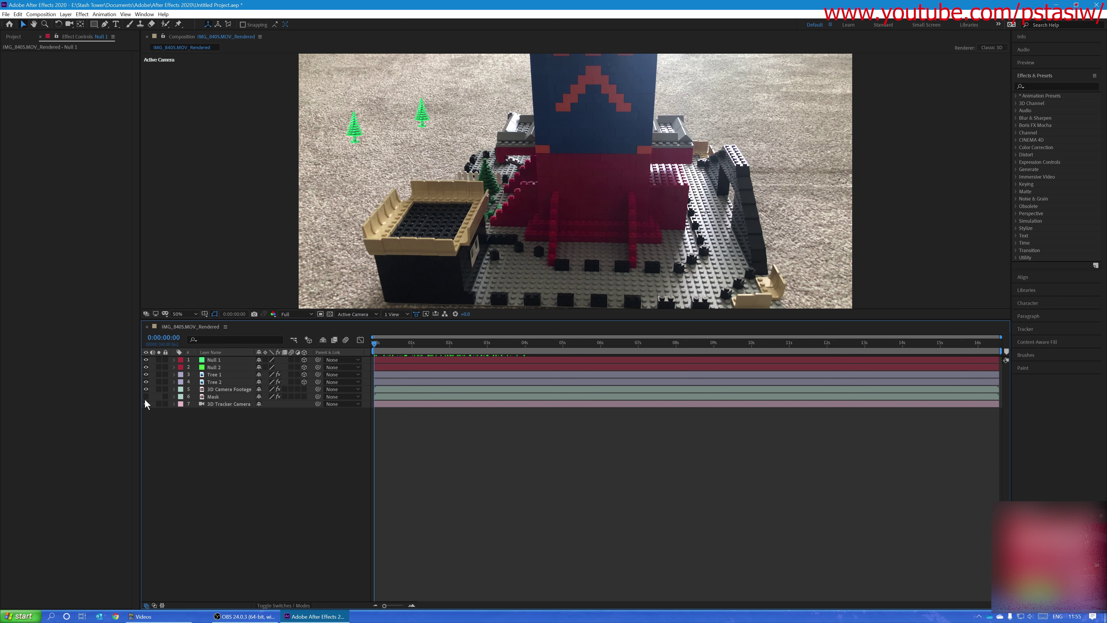
- Toggle the footage layer's visibility to compare the trees with and without the LEGO footage
left_click(146, 389)
left_click(146, 388)
left_click(146, 388)
left_click(146, 389)
- Inspect the footage's camera tracker settings and check the Tree 1 and Tree 2 layers
left_click(231, 389)
left_click(227, 381)
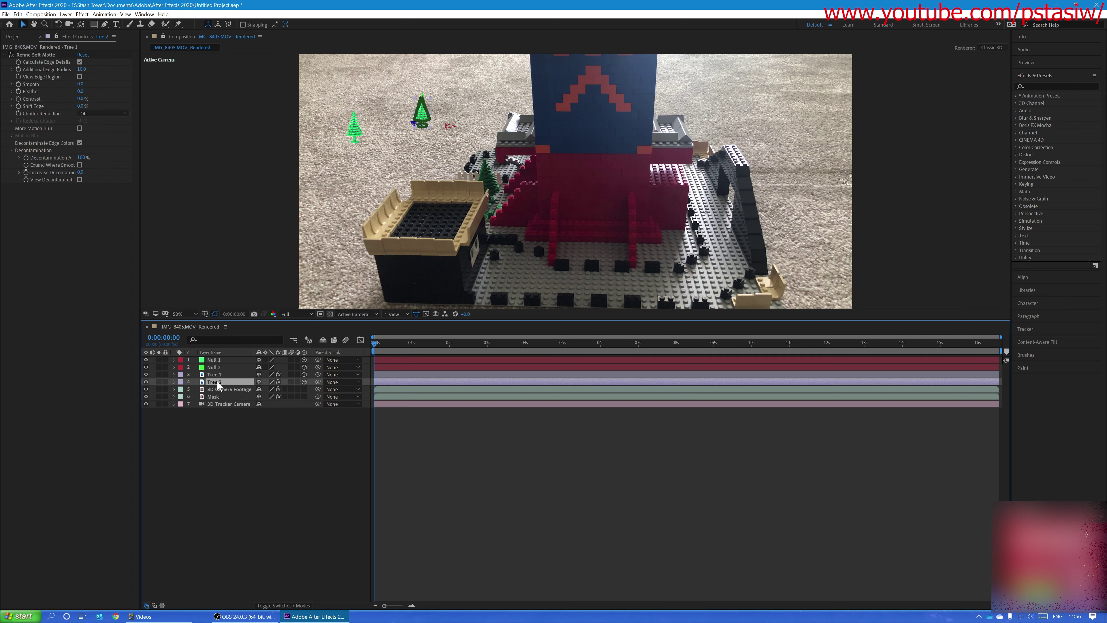
left_click(215, 374)
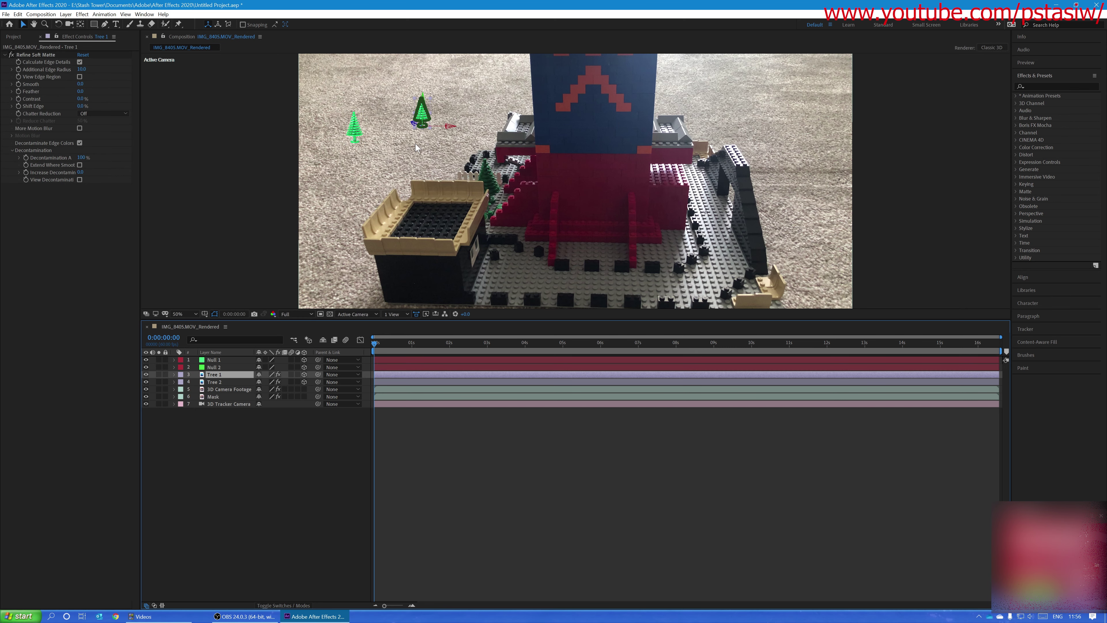
left_click(208, 383)
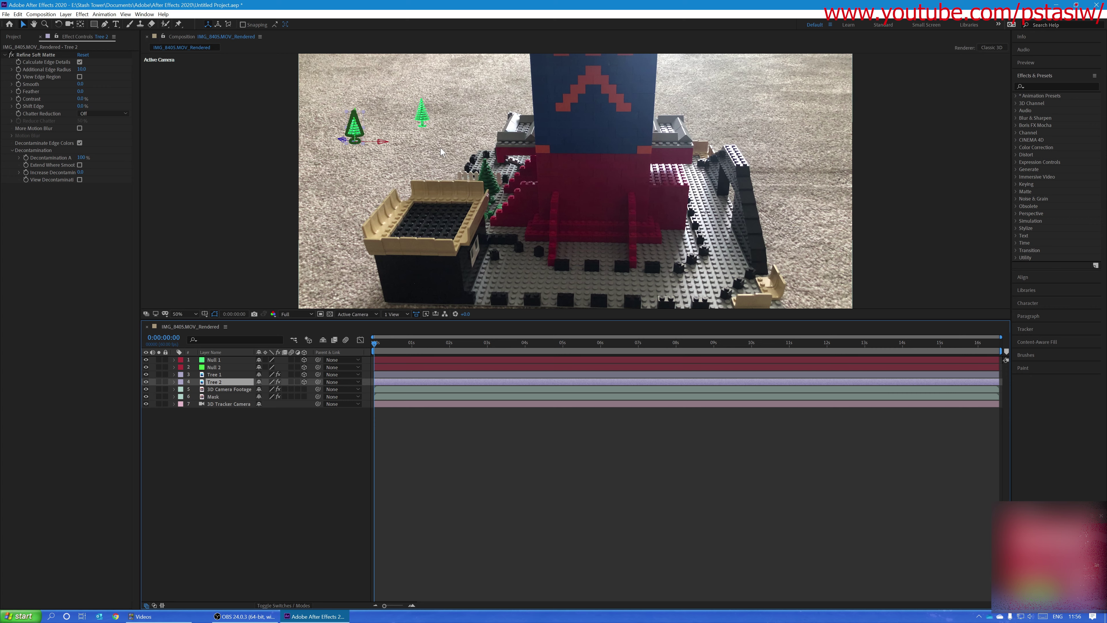
- Pan and zoom the viewer to the trees and blue tower, then select the 3D Camera Footage layer
scroll(440, 150, "up", 3)
scroll(441, 151, "down", 3)
scroll(377, 130, "up", 2)
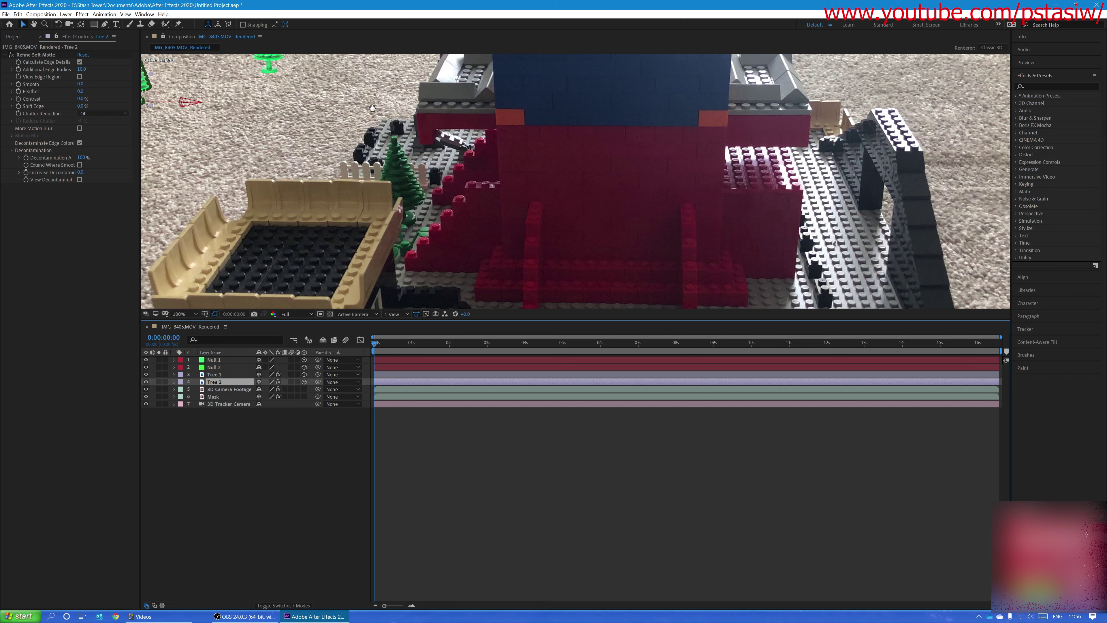
left_click_drag(369, 107, 440, 258)
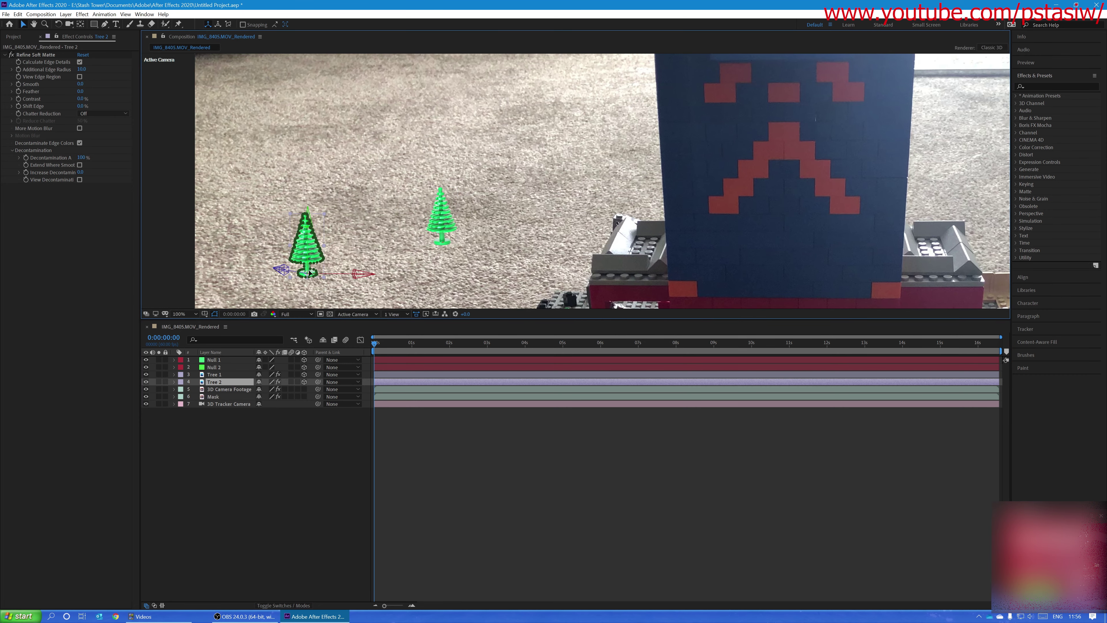
scroll(307, 274, "down", 2)
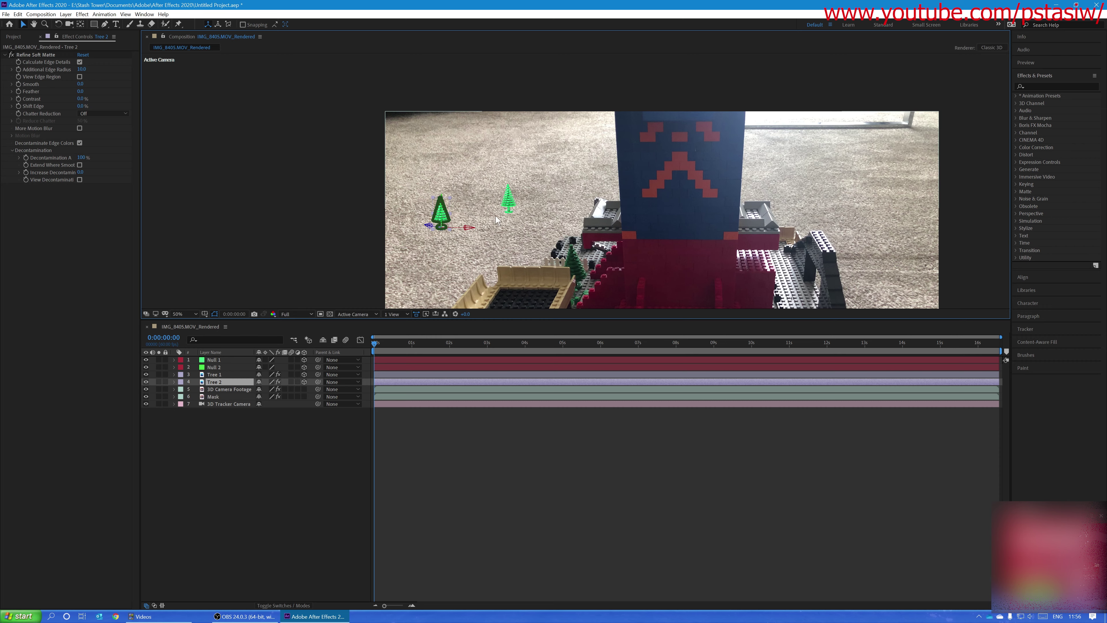
key("space")
scroll(302, 238, "down", 1)
left_click_drag(310, 259, 301, 238)
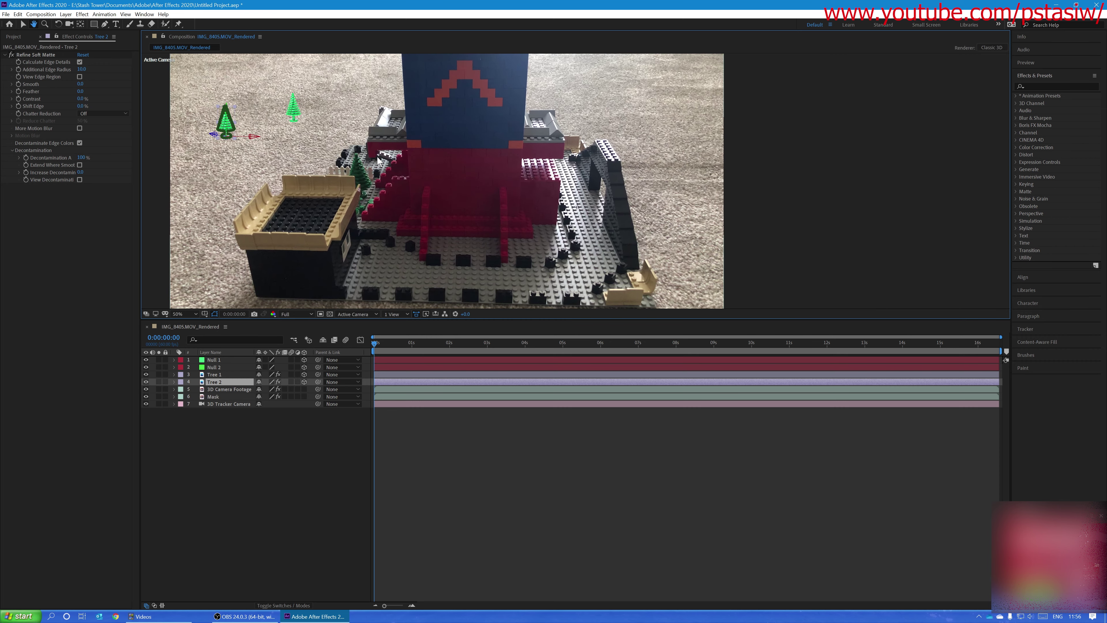
scroll(343, 217, "up", 1)
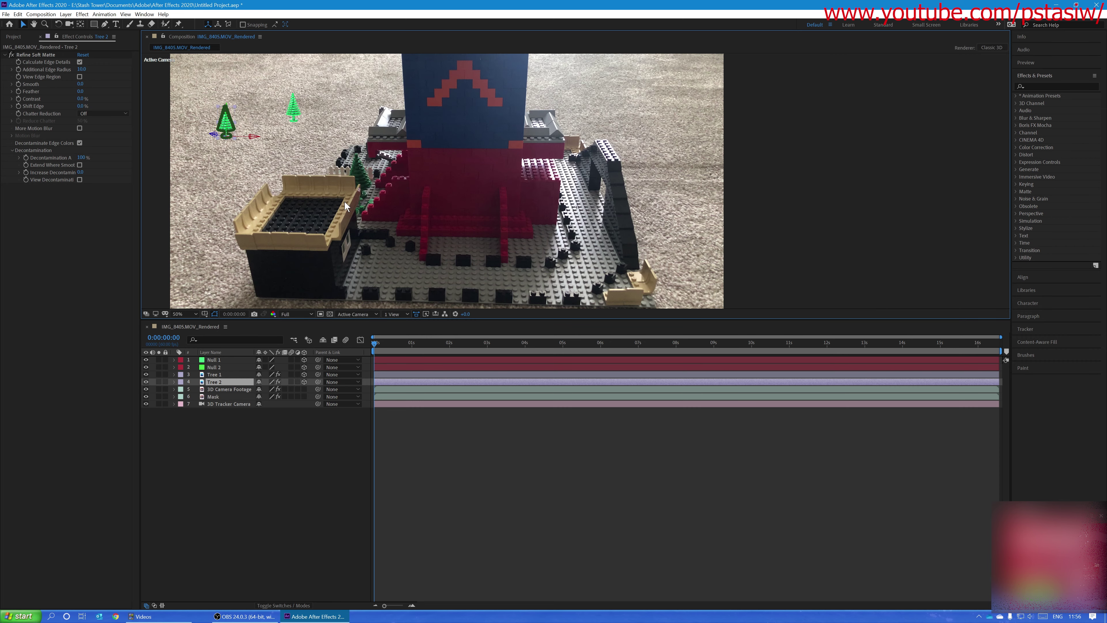
left_click(260, 153)
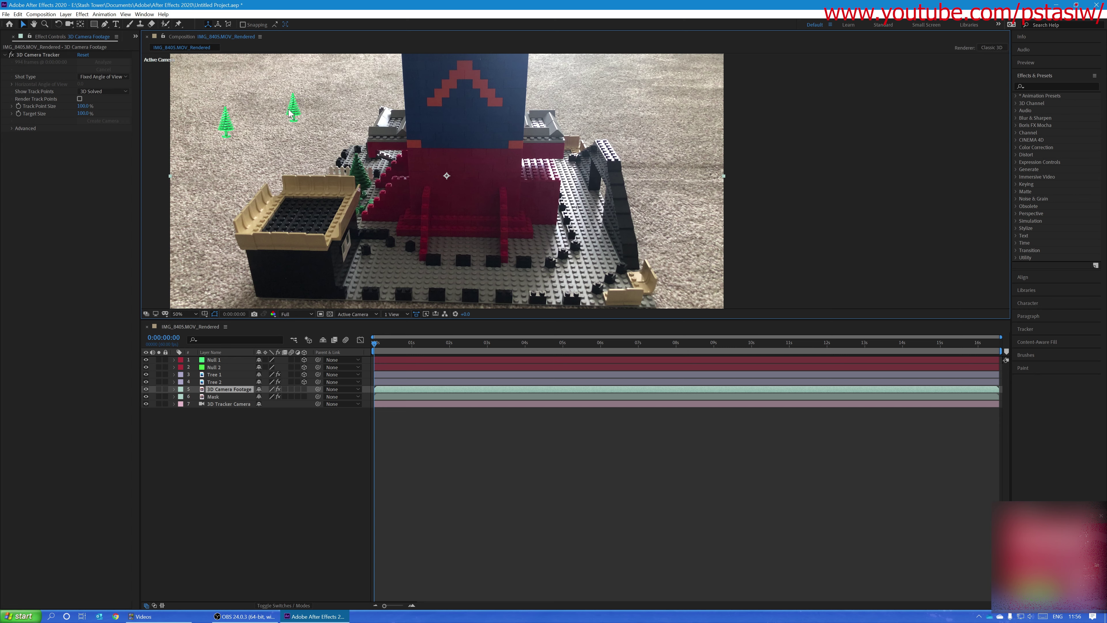
- Select Tree 1 and Tree 2 together and duplicate them with Ctrl+D
left_click(211, 375)
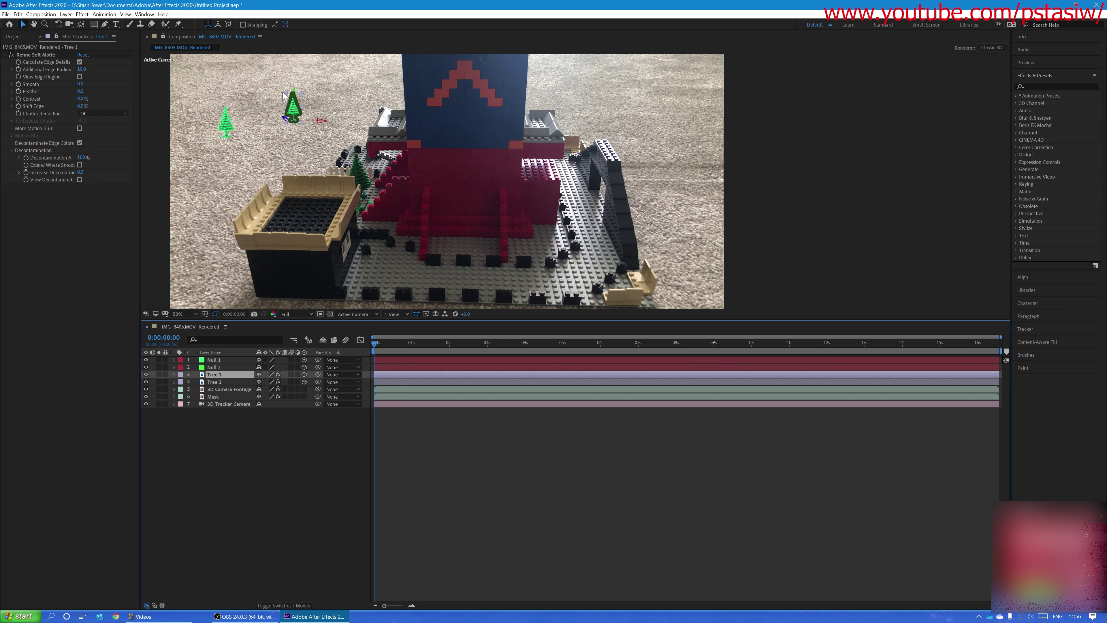
left_click(209, 421)
left_click(222, 373)
left_click(224, 382, "shift")
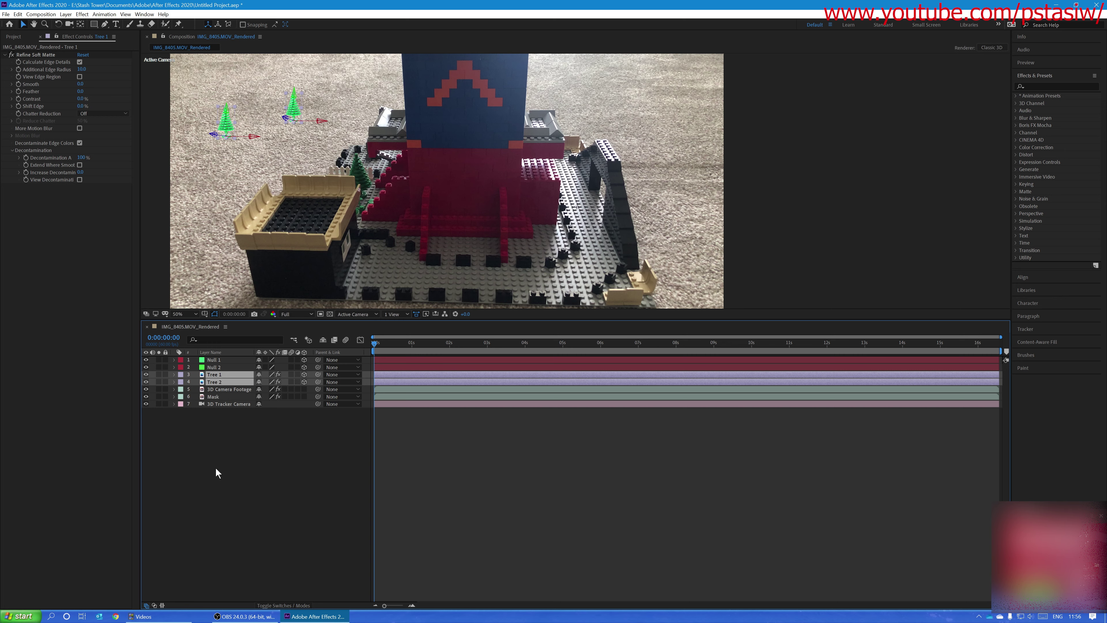
key("ctrl+d")
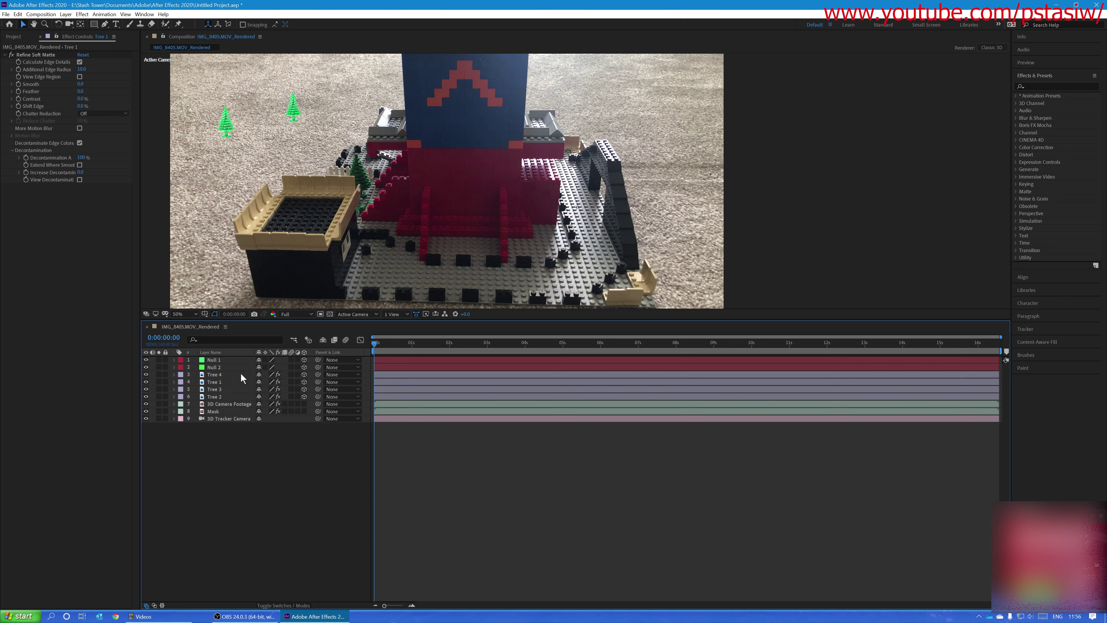
- Select the new Tree 4 and Tree 3 layers together
left_click(232, 375)
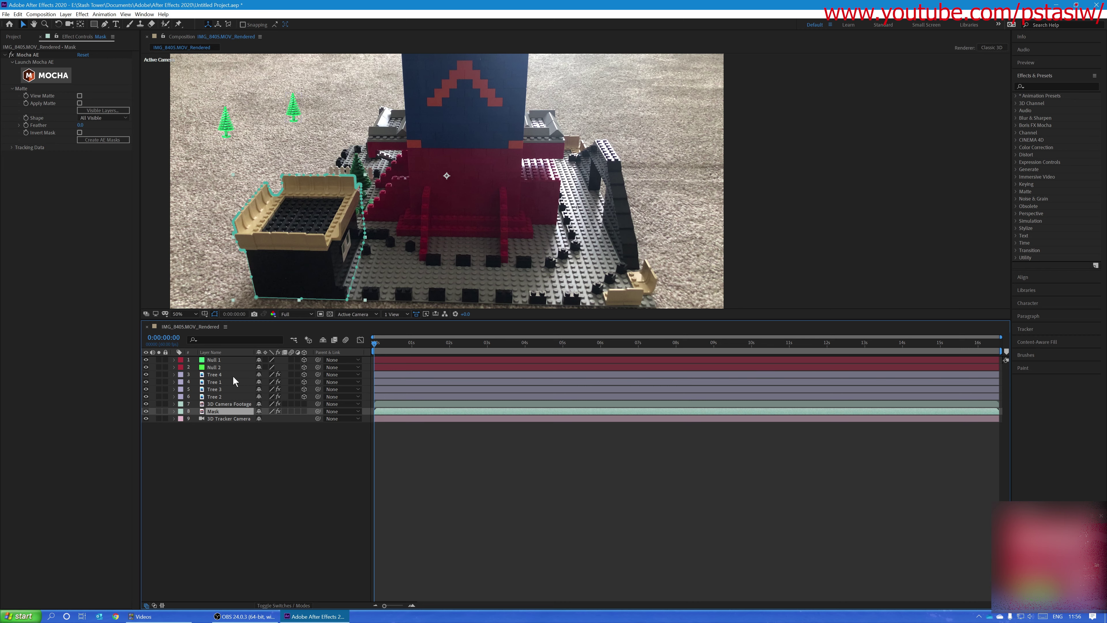
left_click(233, 375)
left_click(239, 388, "ctrl")
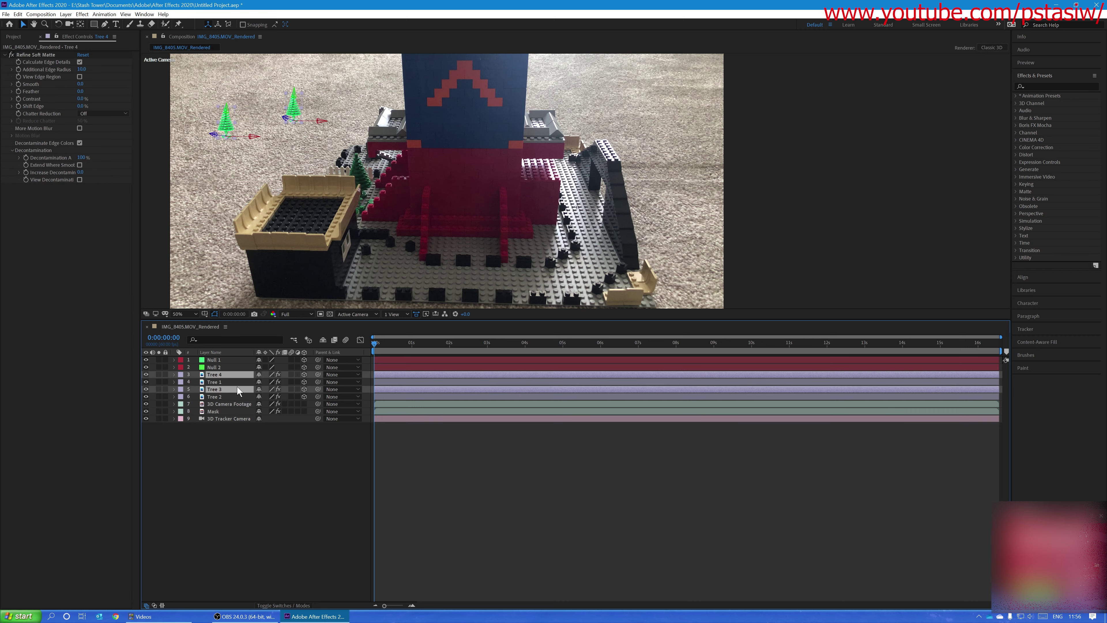
- Use the Dojo Renamer script in Prefix/Suffix mode to append 'Shadow' to Tree 3 and Tree 4
left_click(6, 14)
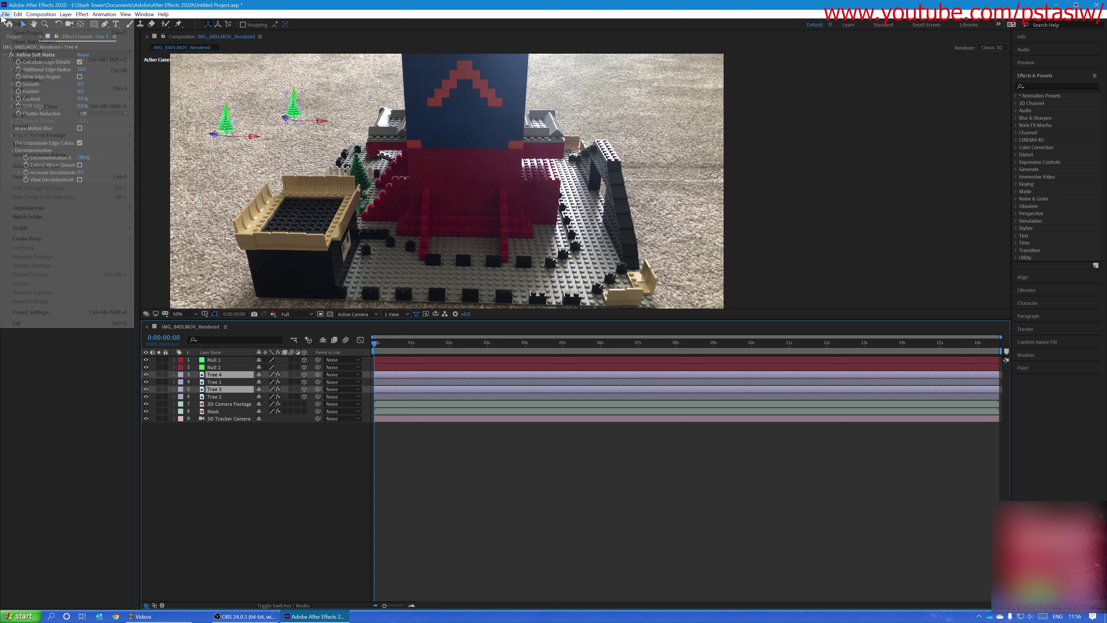
mouse_move(118, 228)
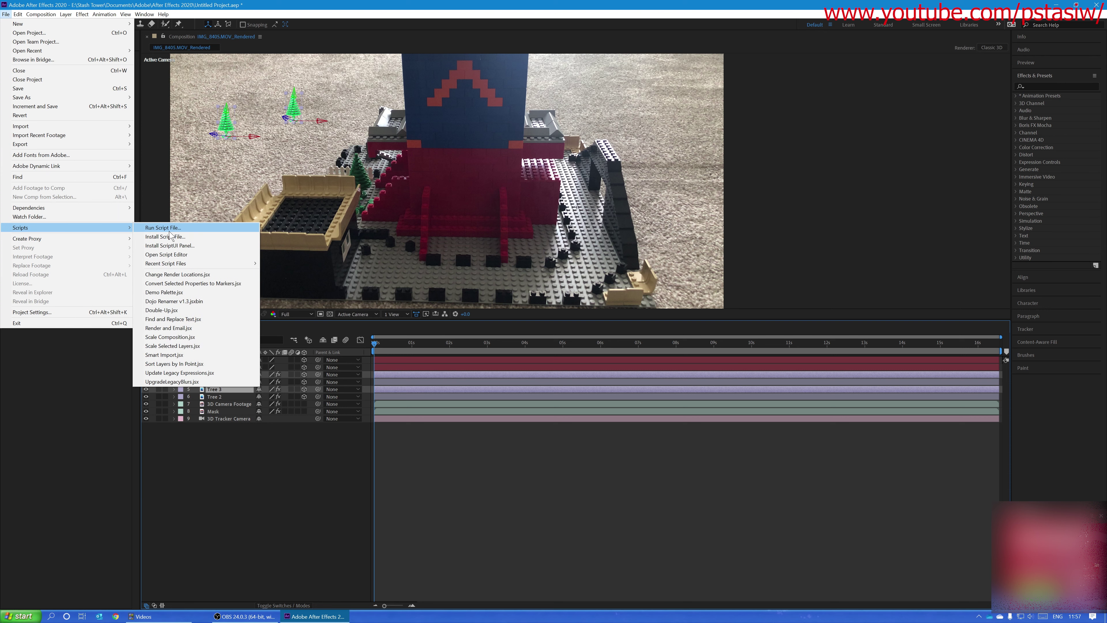
left_click(203, 305)
left_click(552, 291)
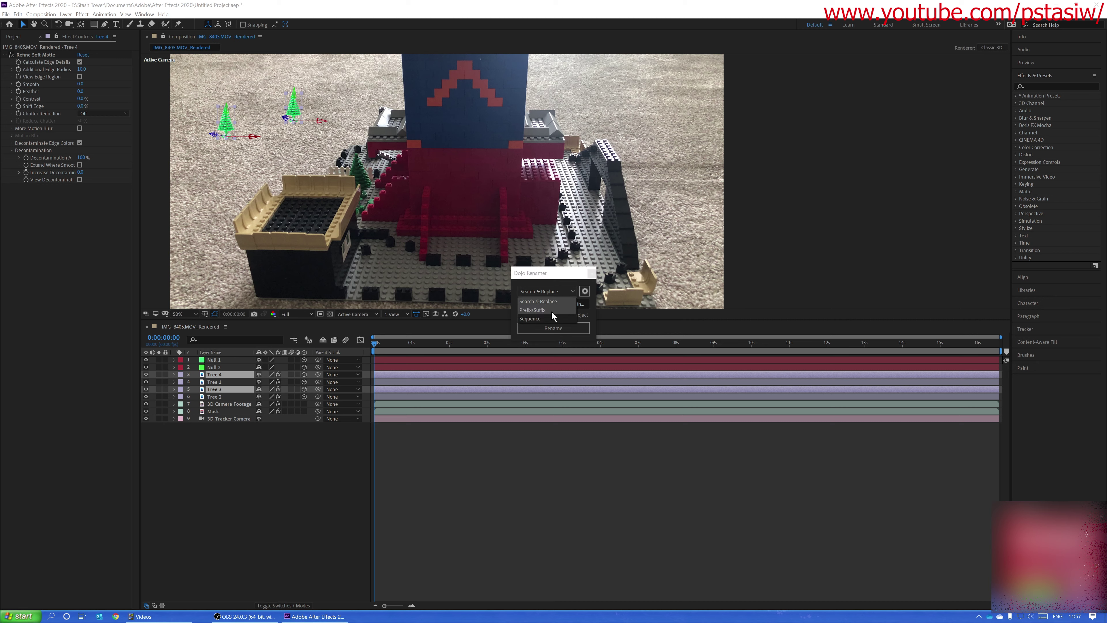
left_click(550, 310)
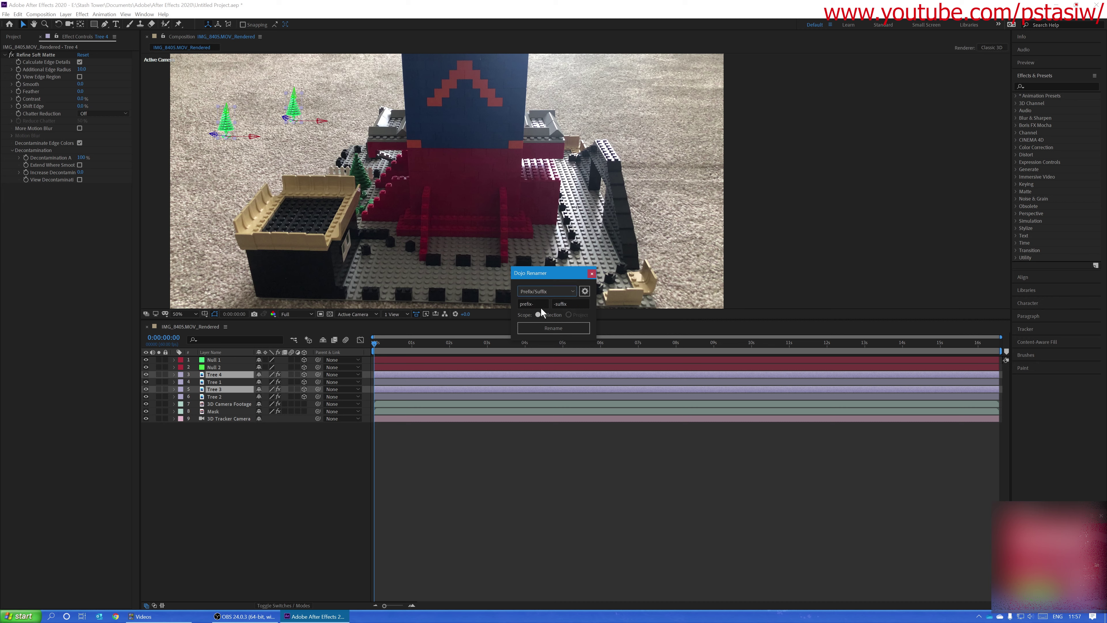
left_click(571, 303)
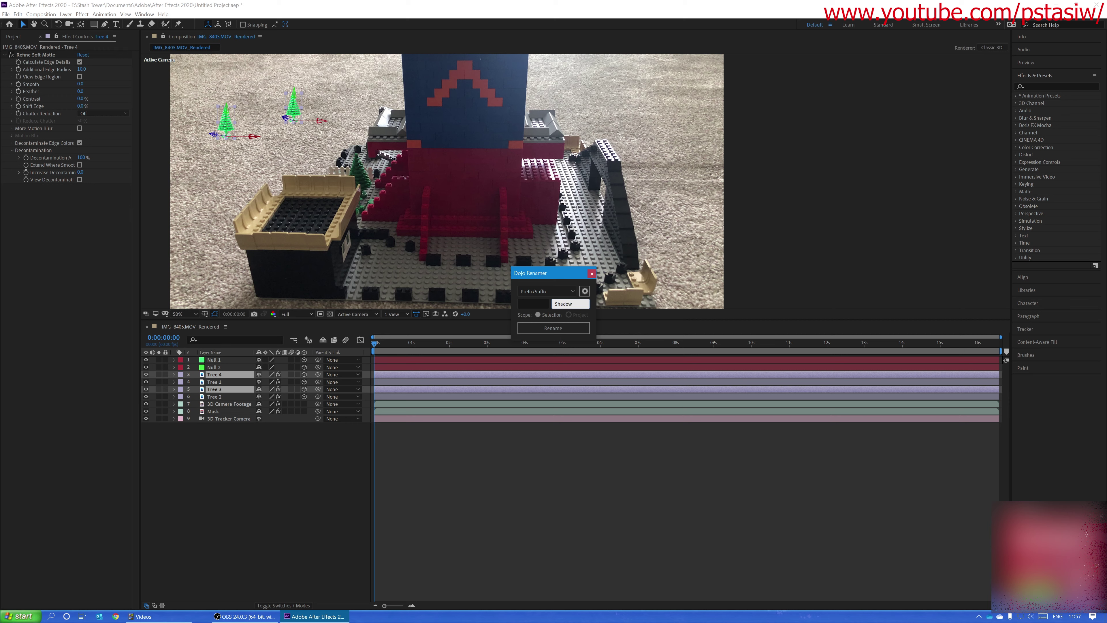
left_click(557, 330)
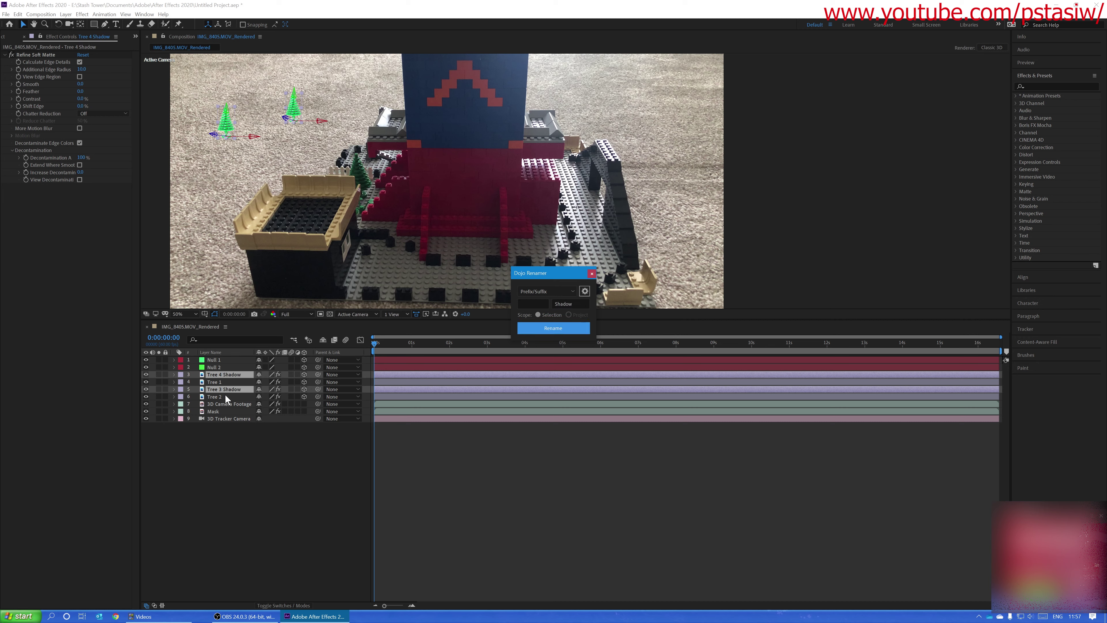
- Select both shadow layers and lay them flat with -90° X Rotation
key("alt+Tab")
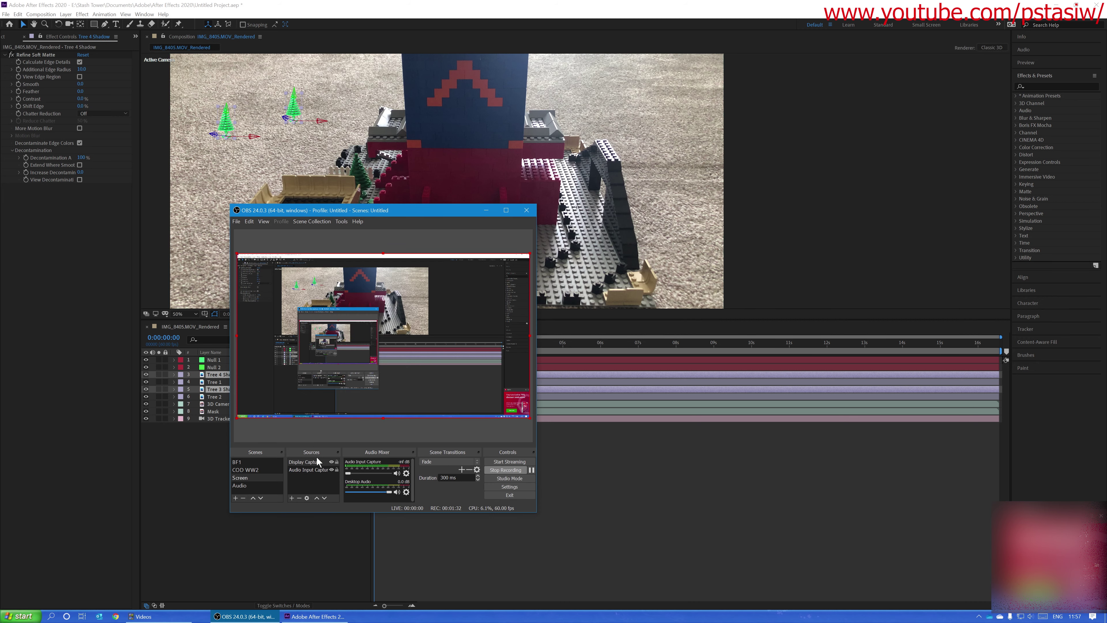
key("alt+Tab")
left_click(245, 374)
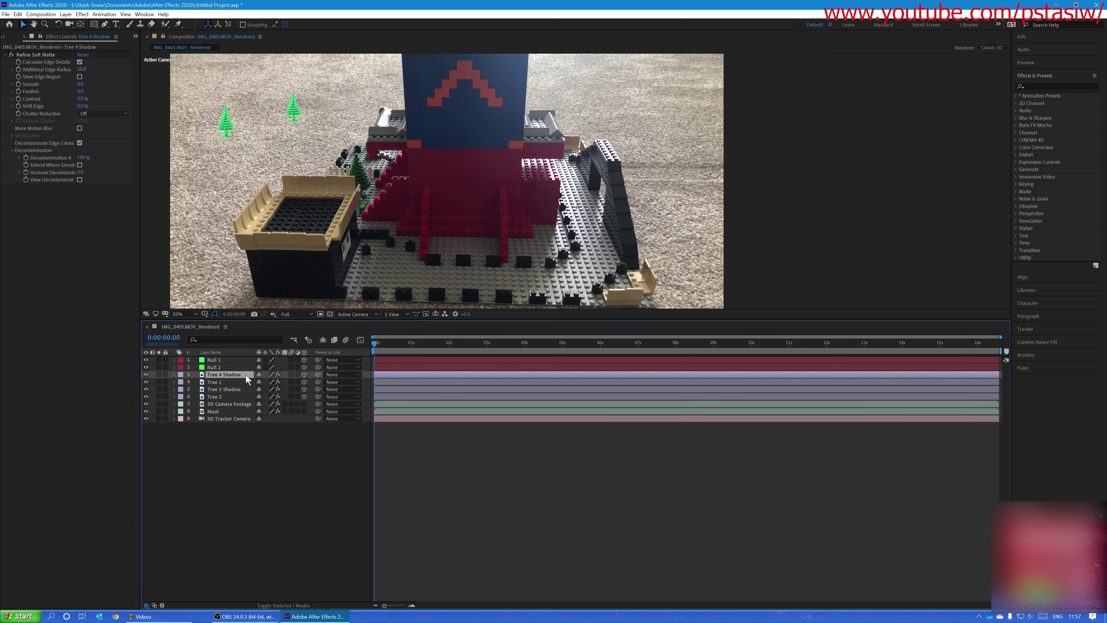
left_click(225, 389)
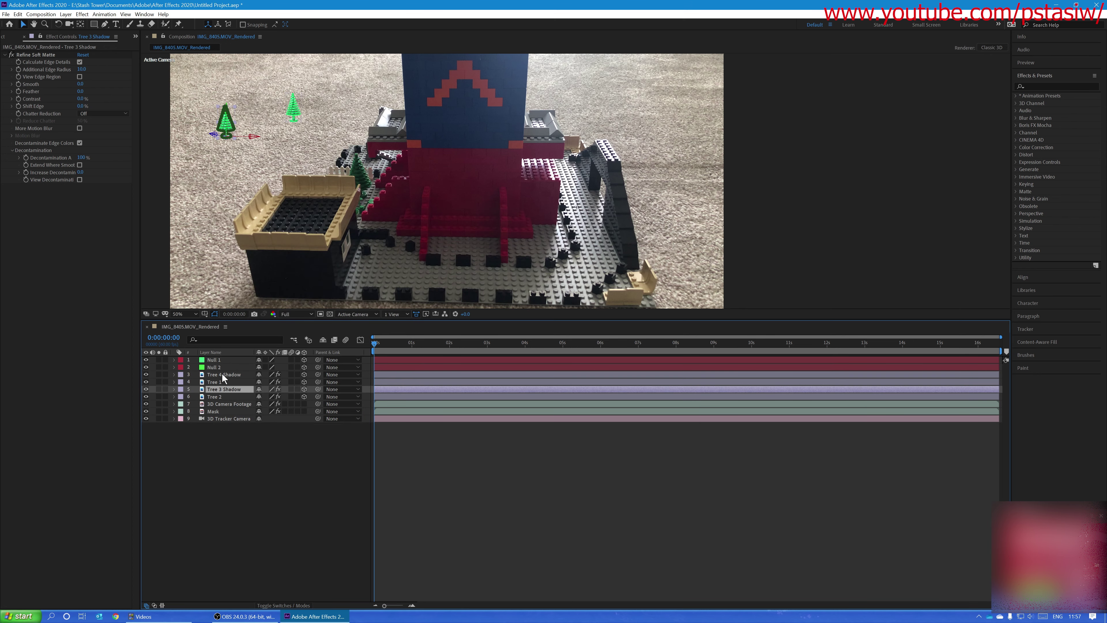
left_click(231, 374)
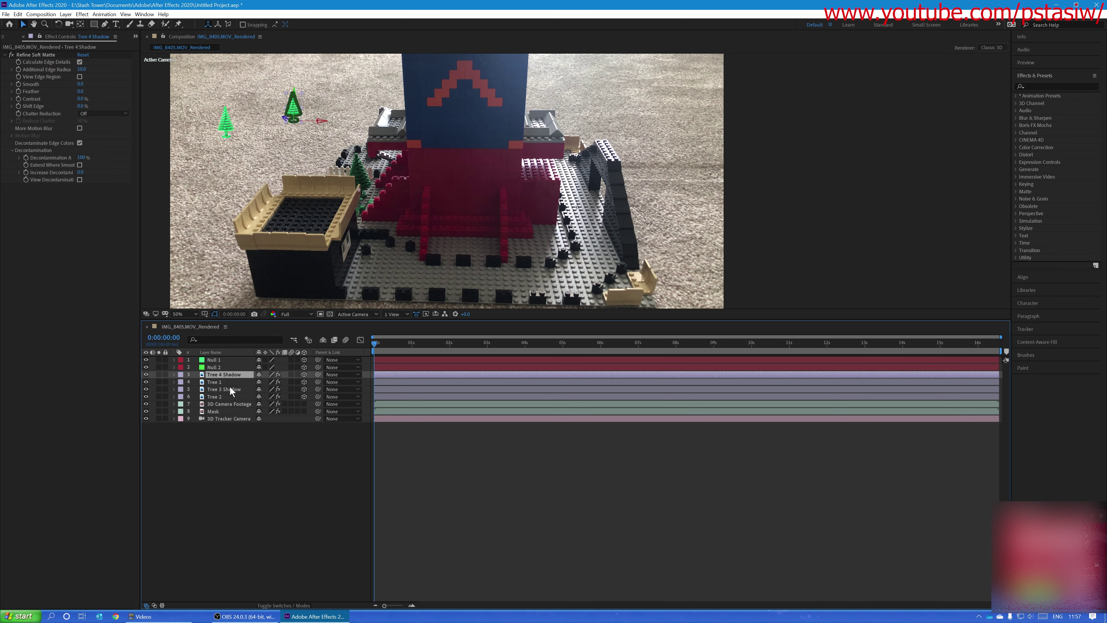
left_click(230, 389, "ctrl")
key("t")
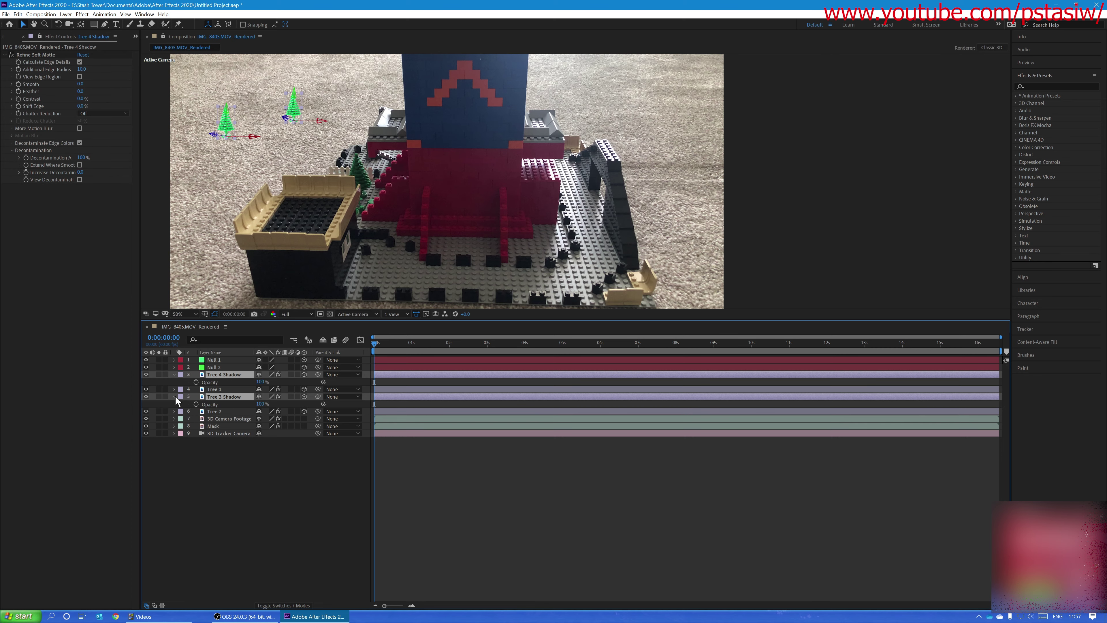
left_click(175, 374)
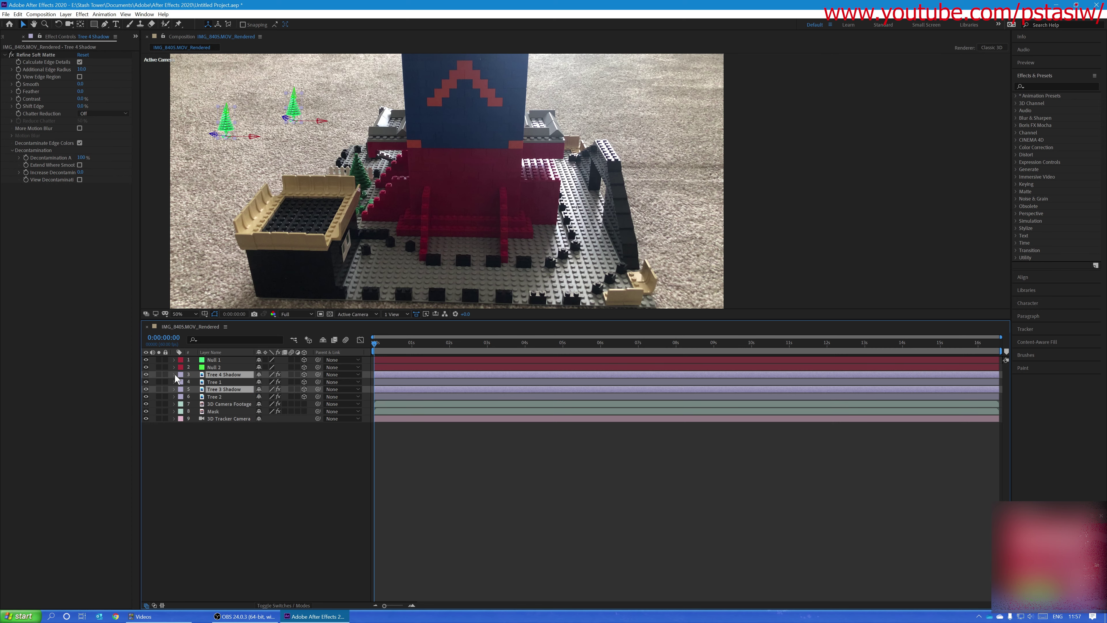
left_click(175, 373)
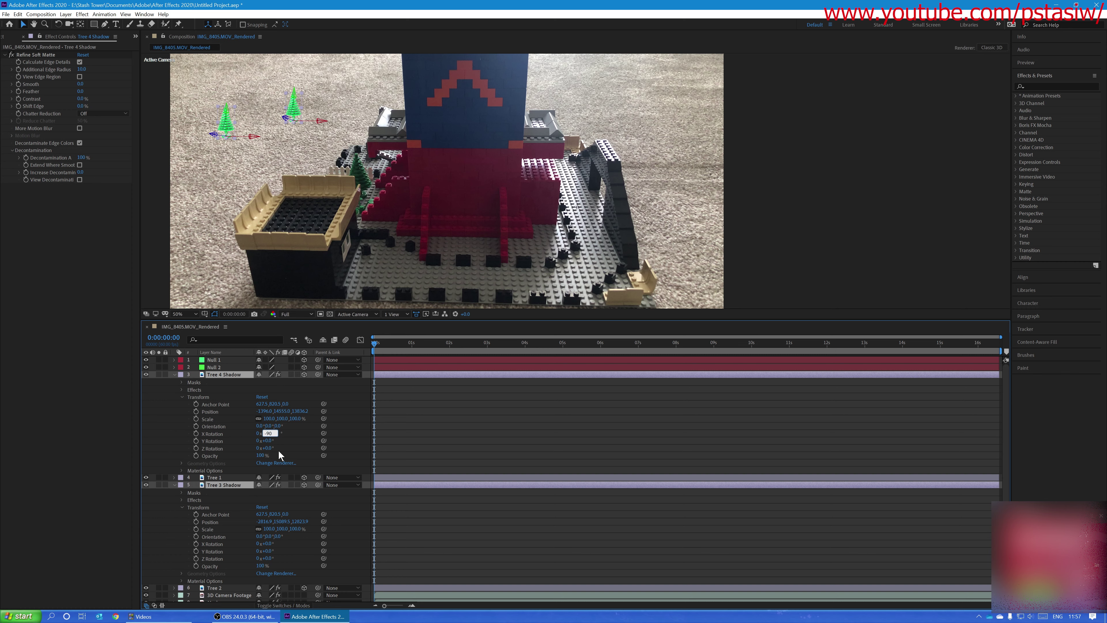
key("Return")
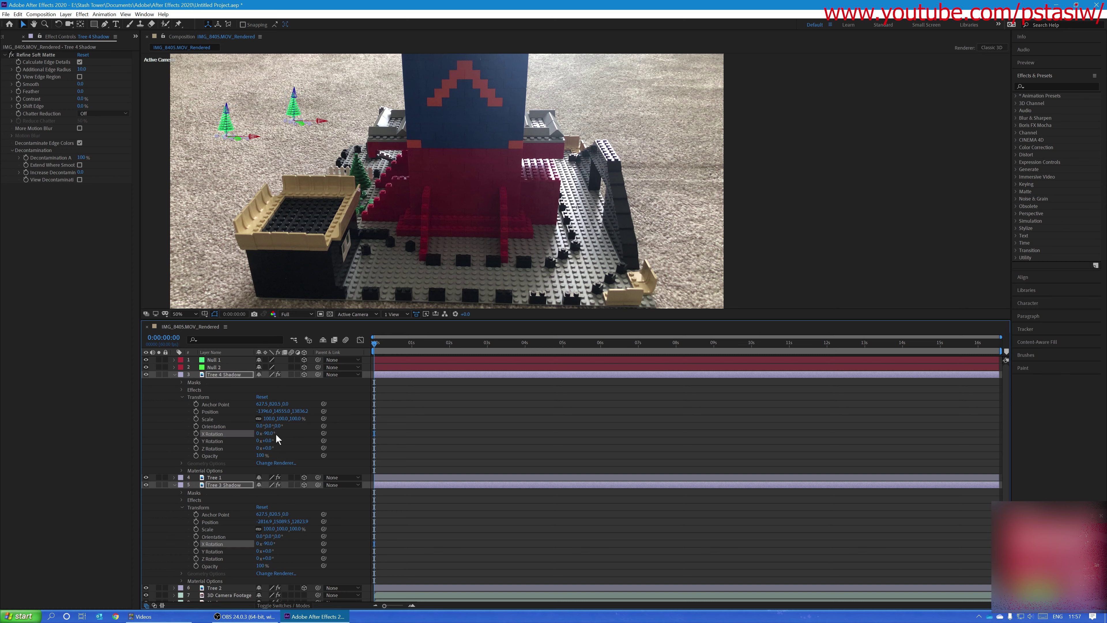
- Set the opacity of Tree 4 Shadow and Tree 3 Shadow to 50%
left_click(258, 150)
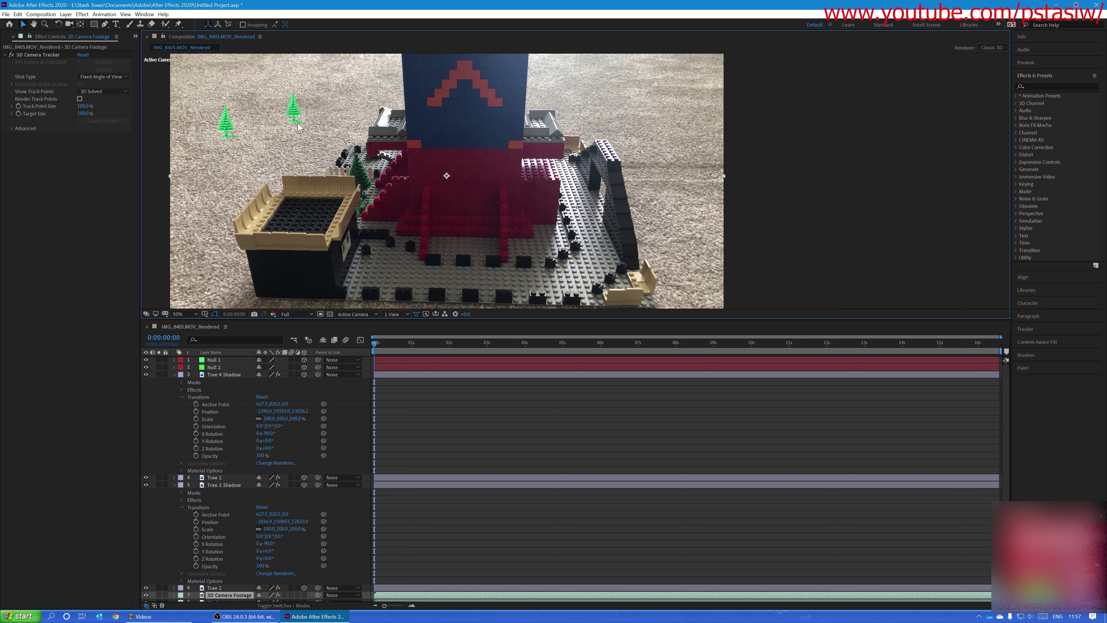
left_click(219, 374)
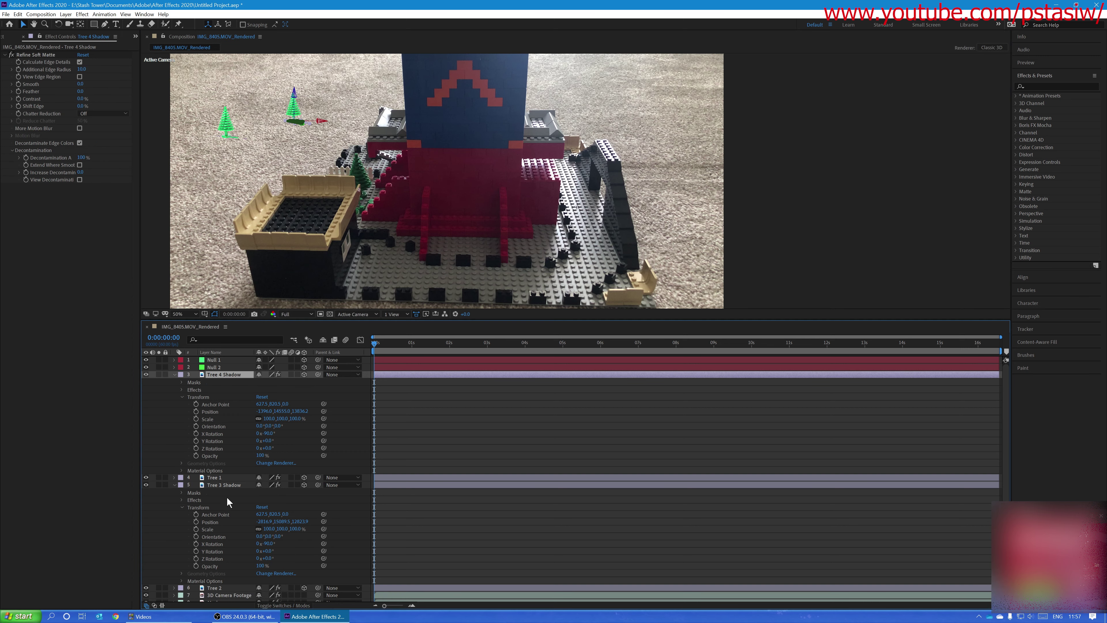
left_click(227, 484, "ctrl")
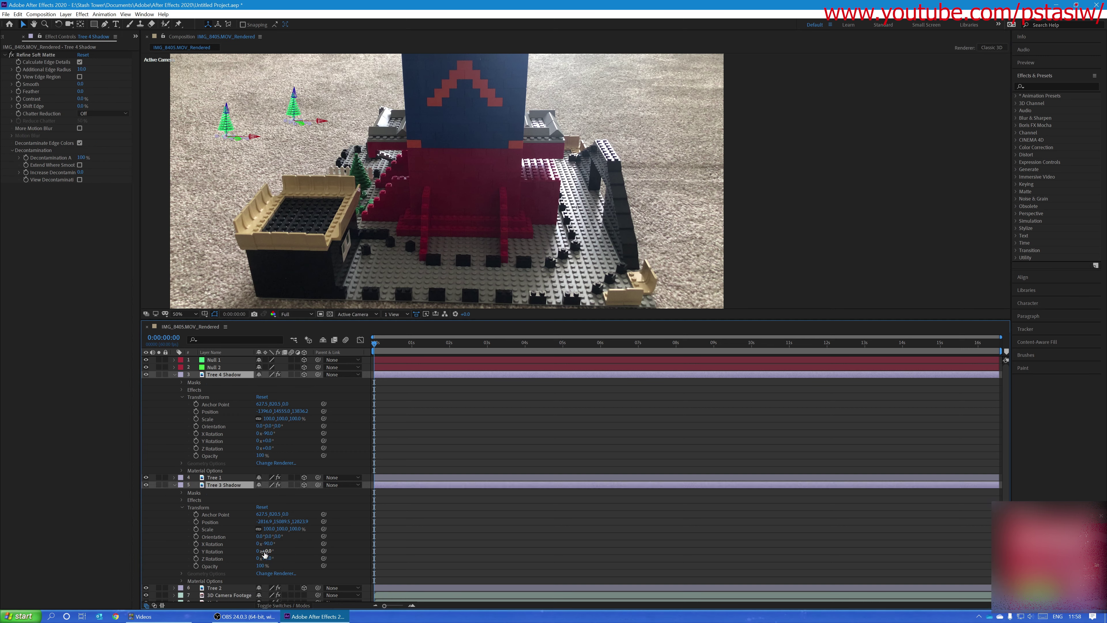
left_click(259, 565)
key("Return")
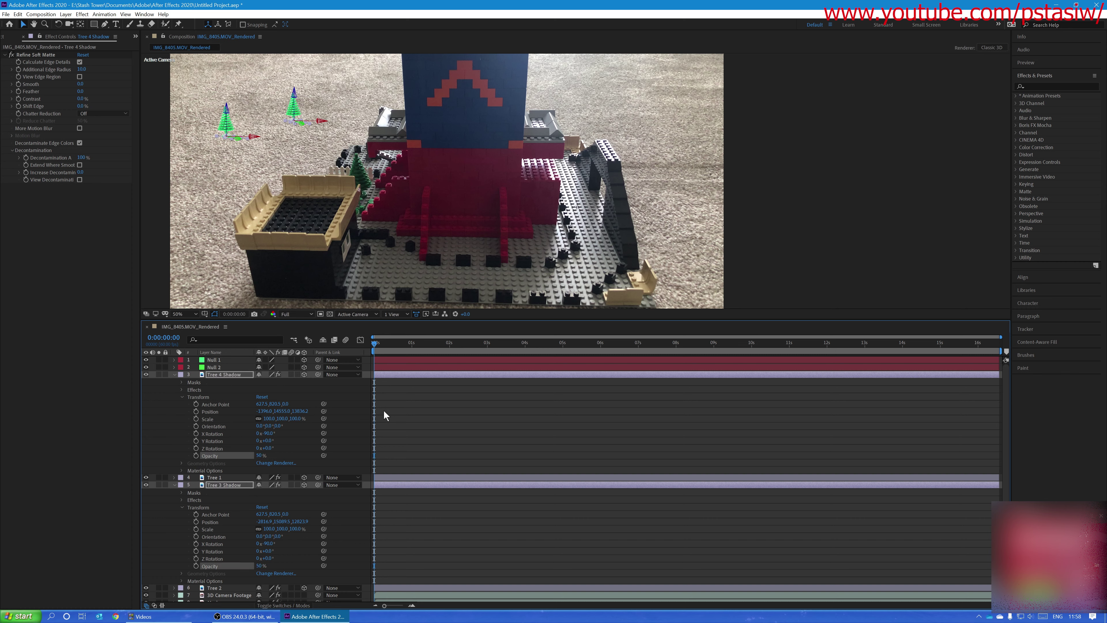
- Apply the Fill effect to Tree 4 Shadow with its colour set to black
left_click(1045, 83)
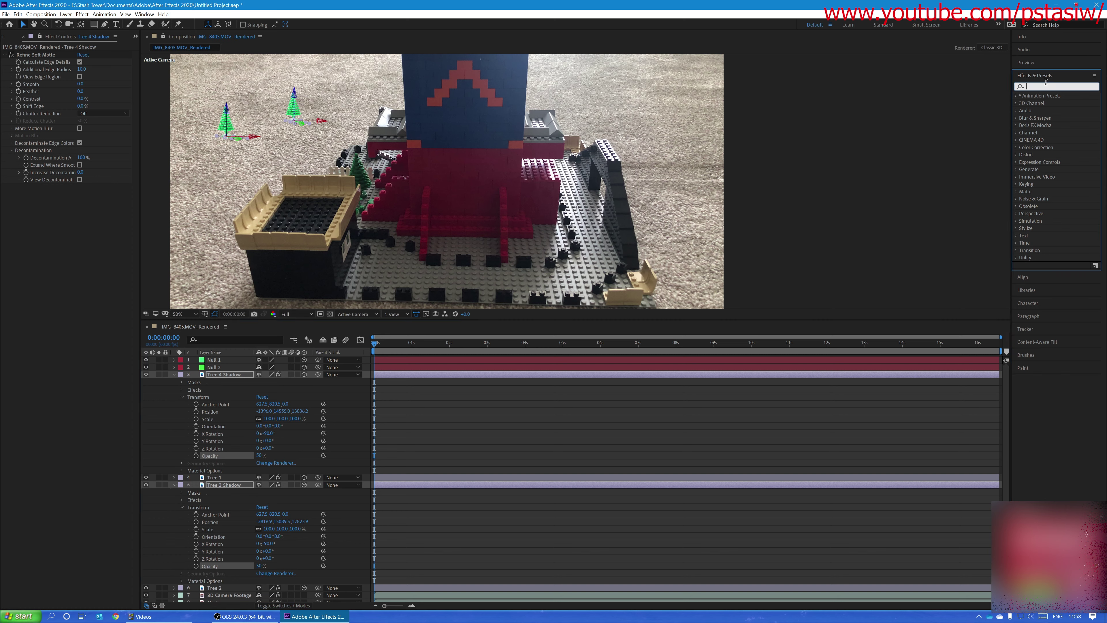
type("fill")
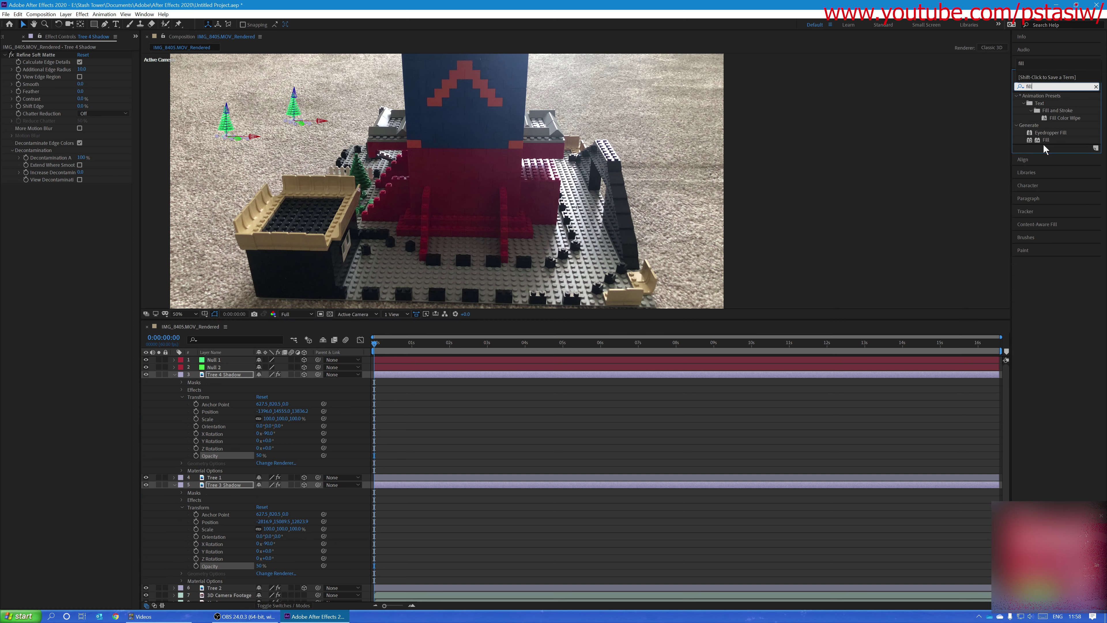
left_click(1046, 140)
left_click_drag(1046, 139, 220, 377)
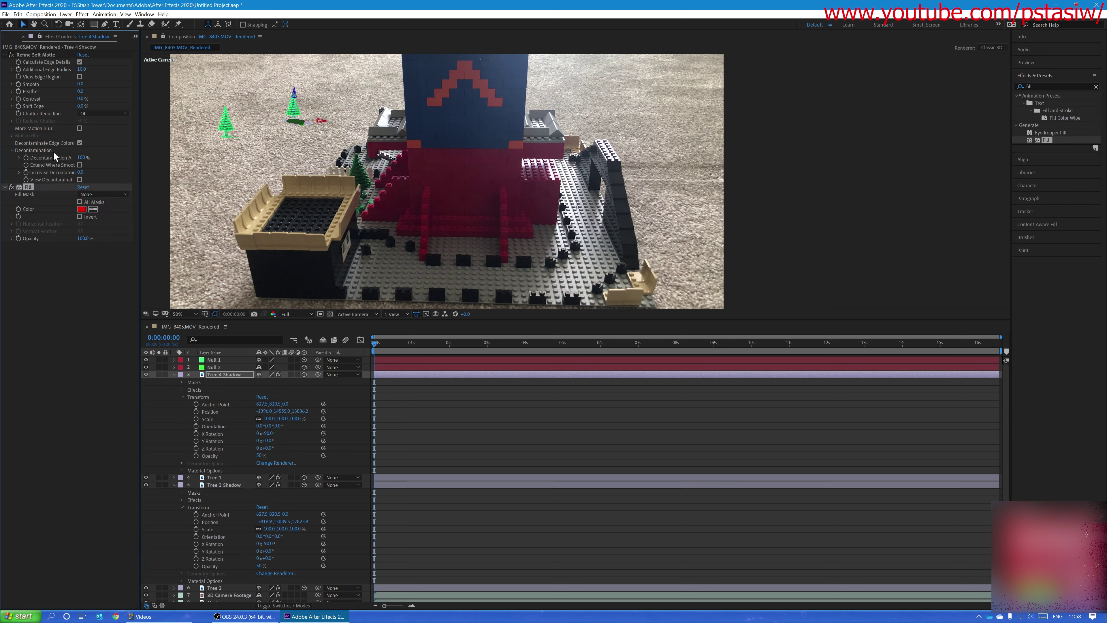
left_click(81, 209)
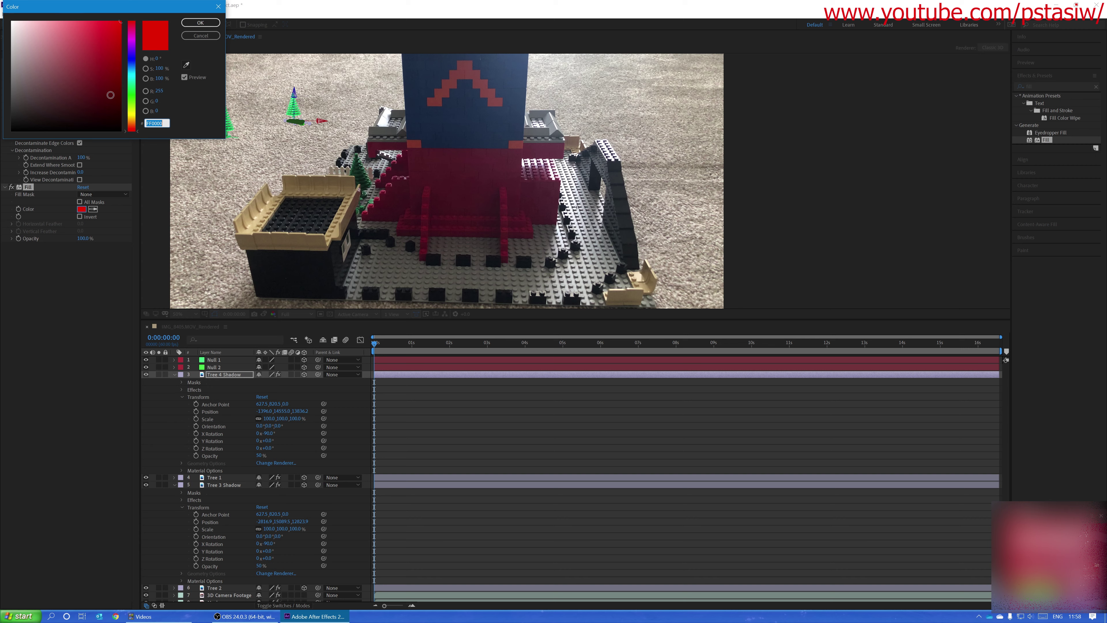
left_click(81, 130)
left_click(217, 25)
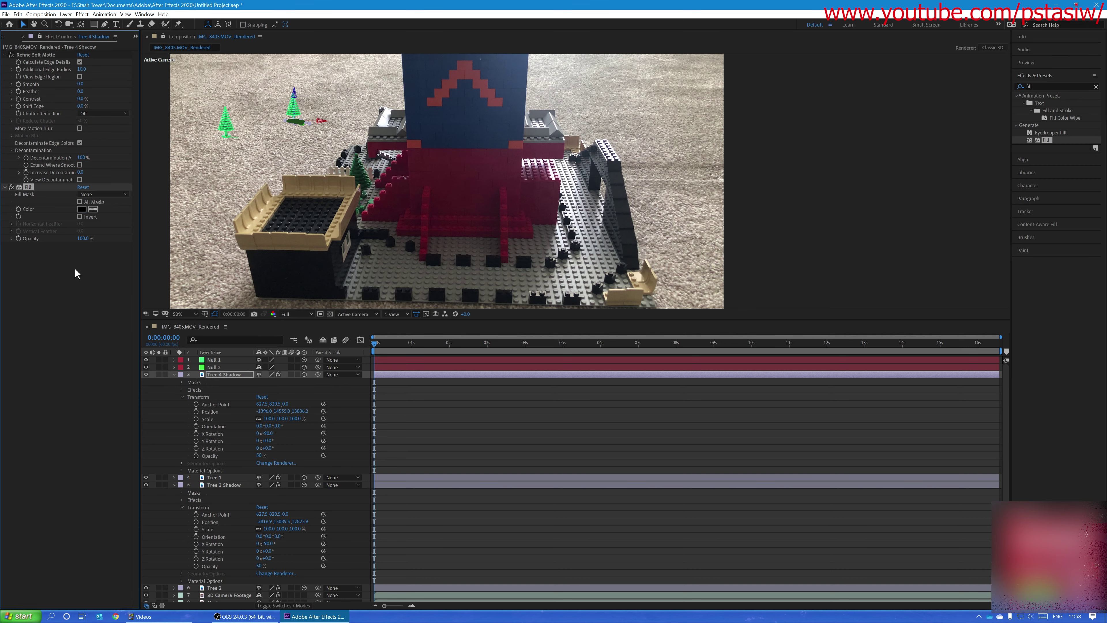
- Copy the black Fill effect from Tree 4 Shadow and paste it onto Tree 3 Shadow
left_click(248, 383)
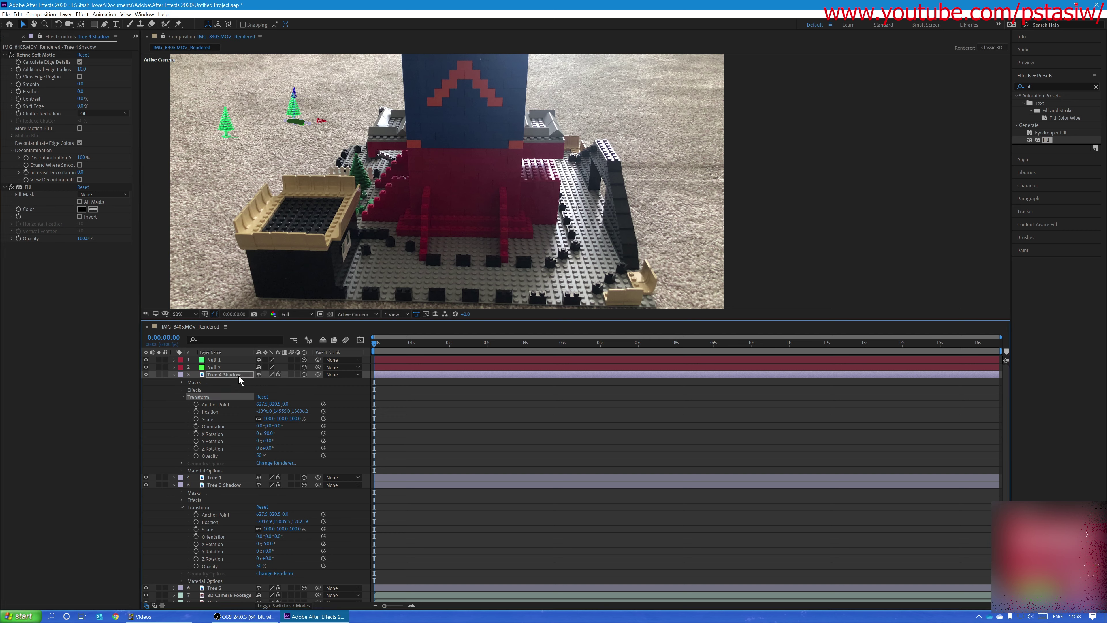
left_click(26, 188)
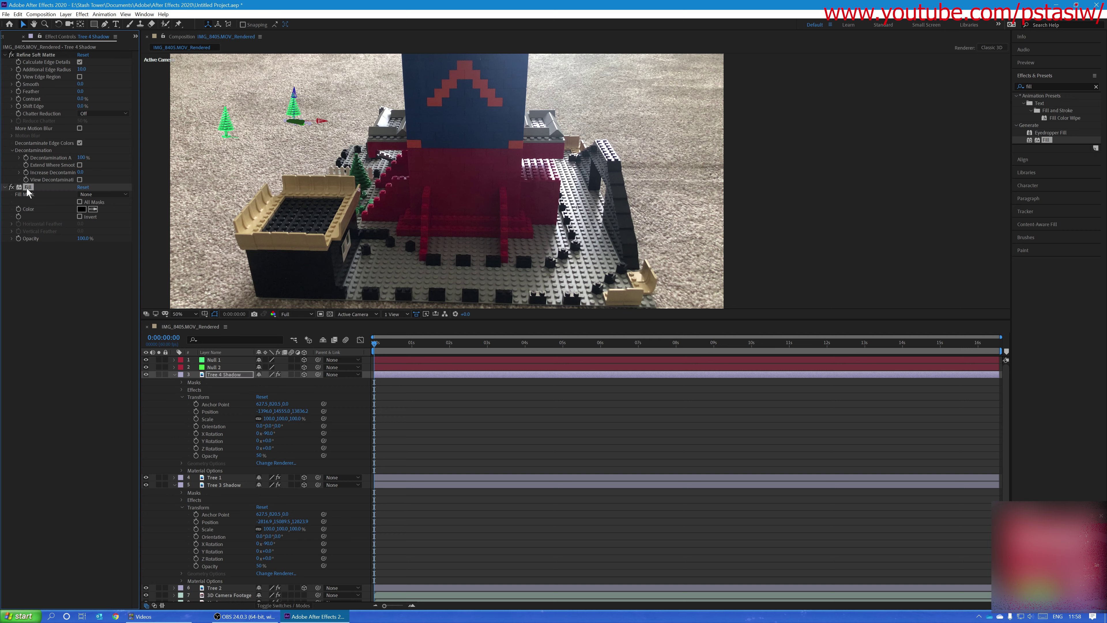
left_click(234, 483)
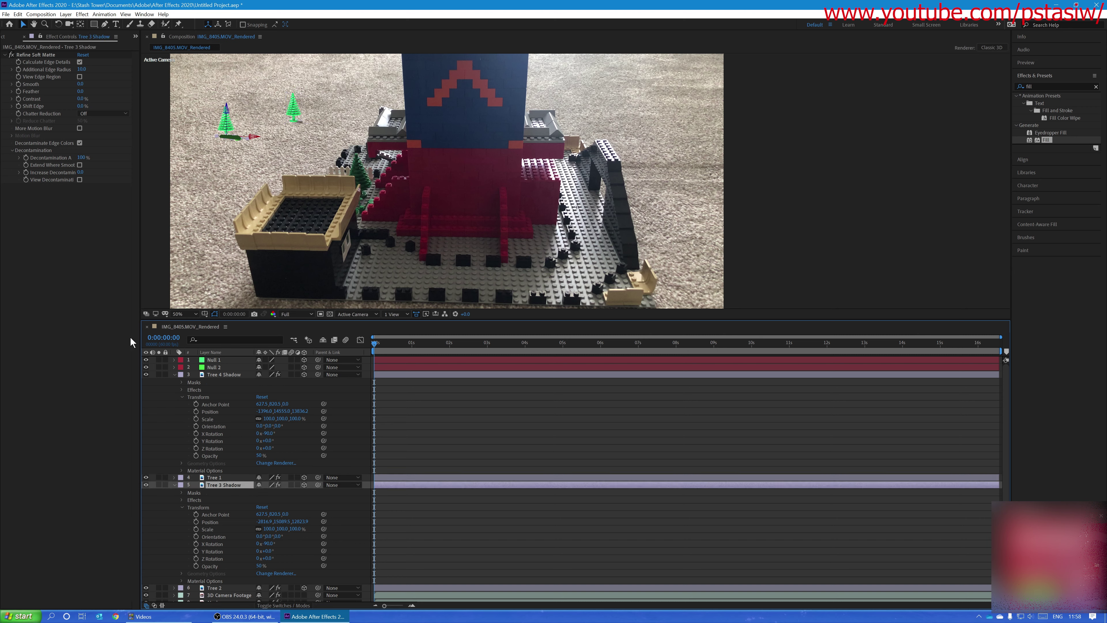
key("ctrl+v")
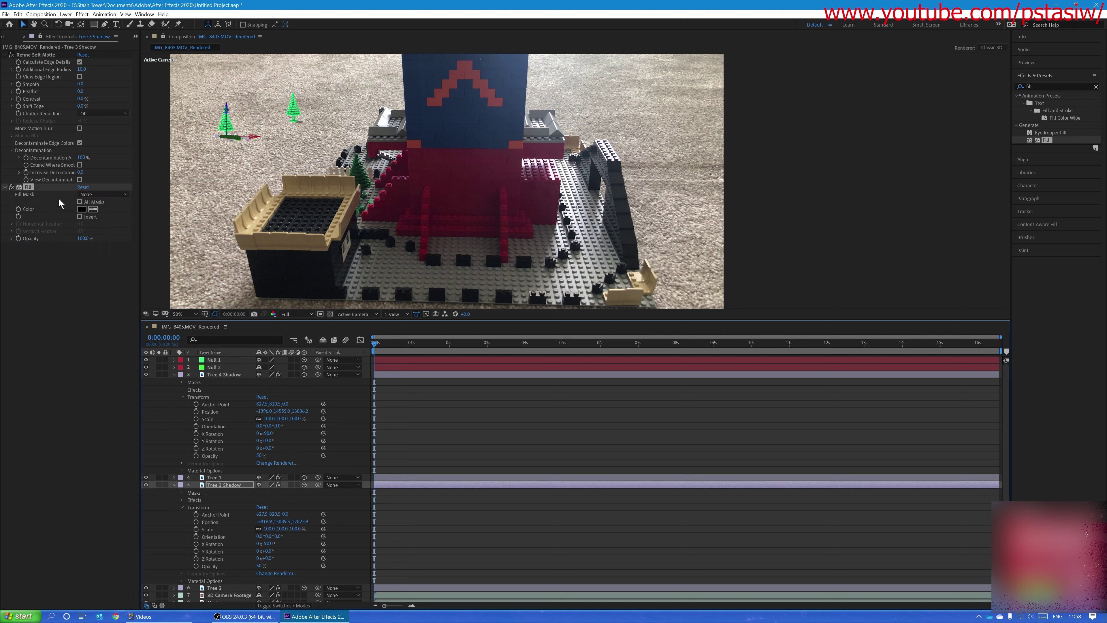
left_click(300, 127)
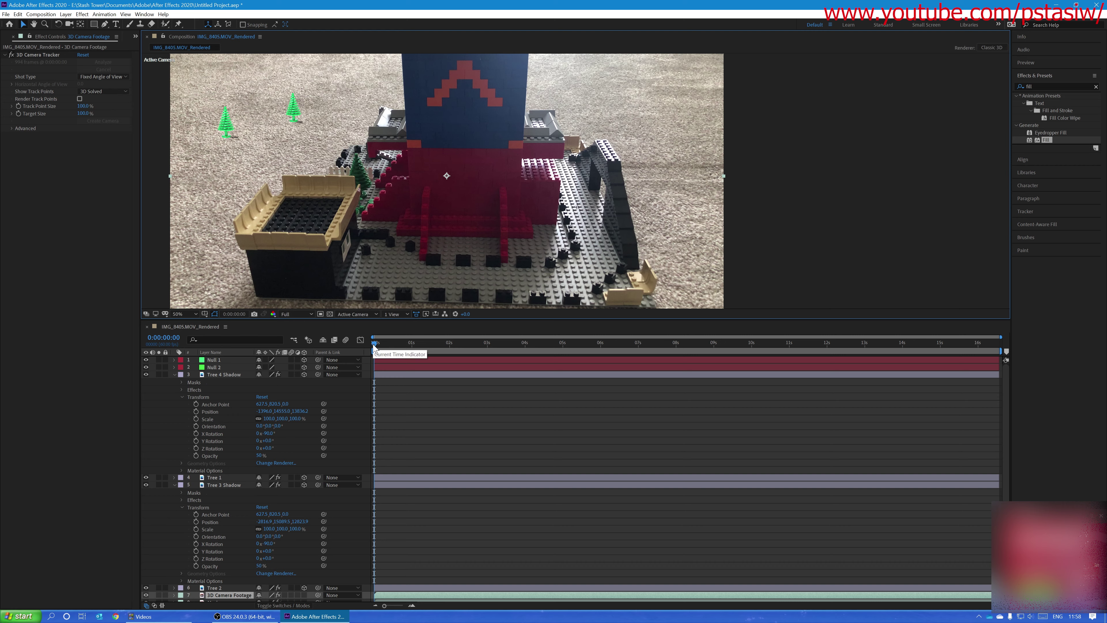
left_click_drag(373, 345, 376, 371)
key("space")
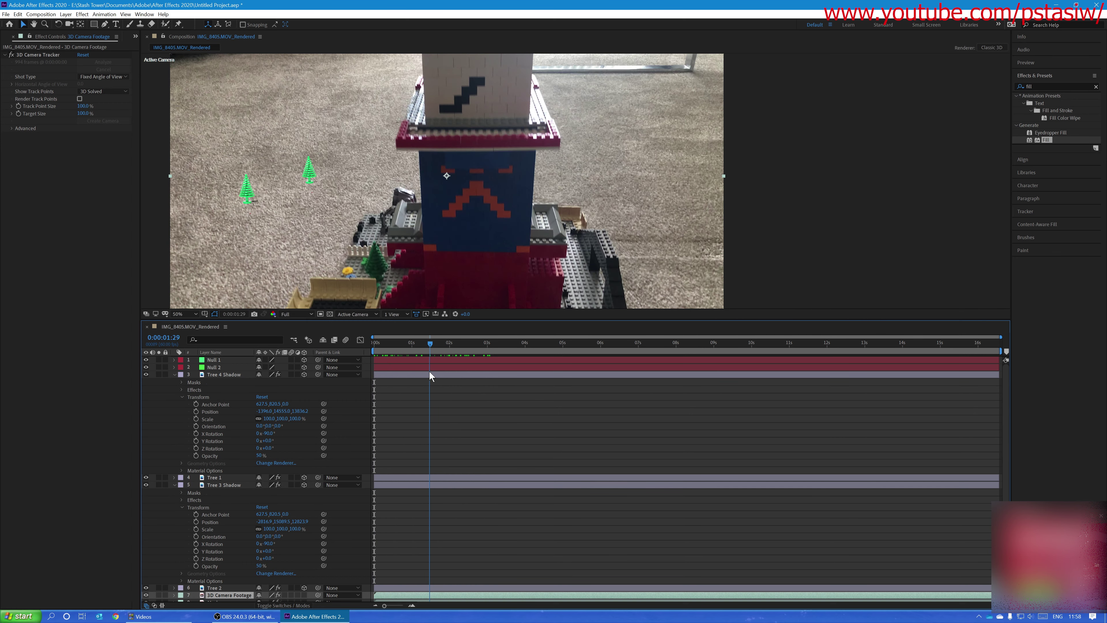
left_click_drag(448, 370, 372, 356)
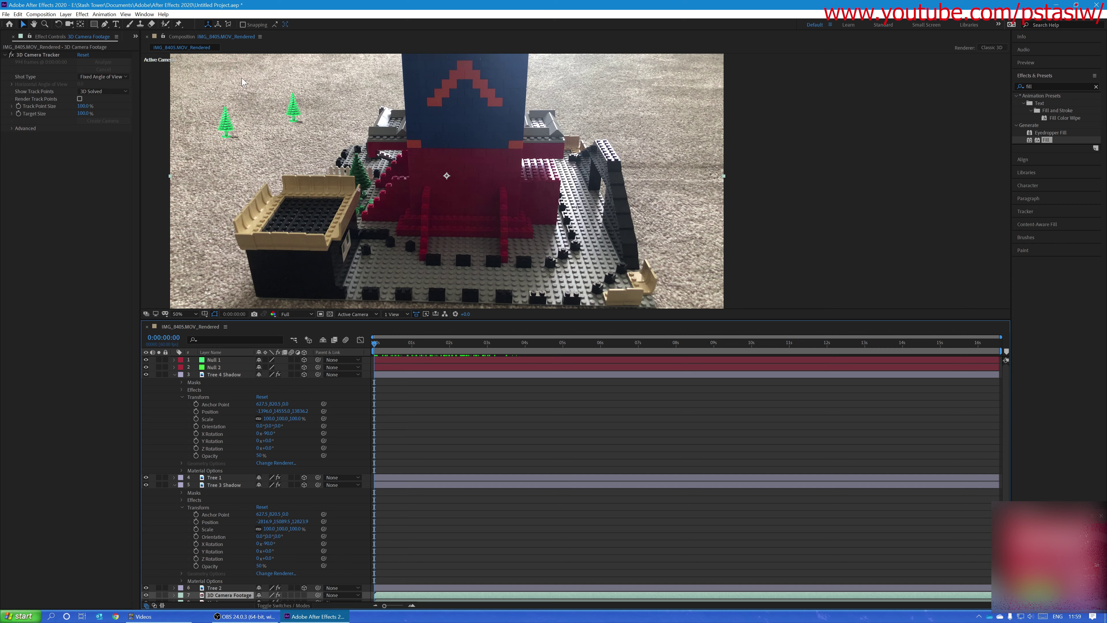
left_click_drag(386, 345, 450, 345)
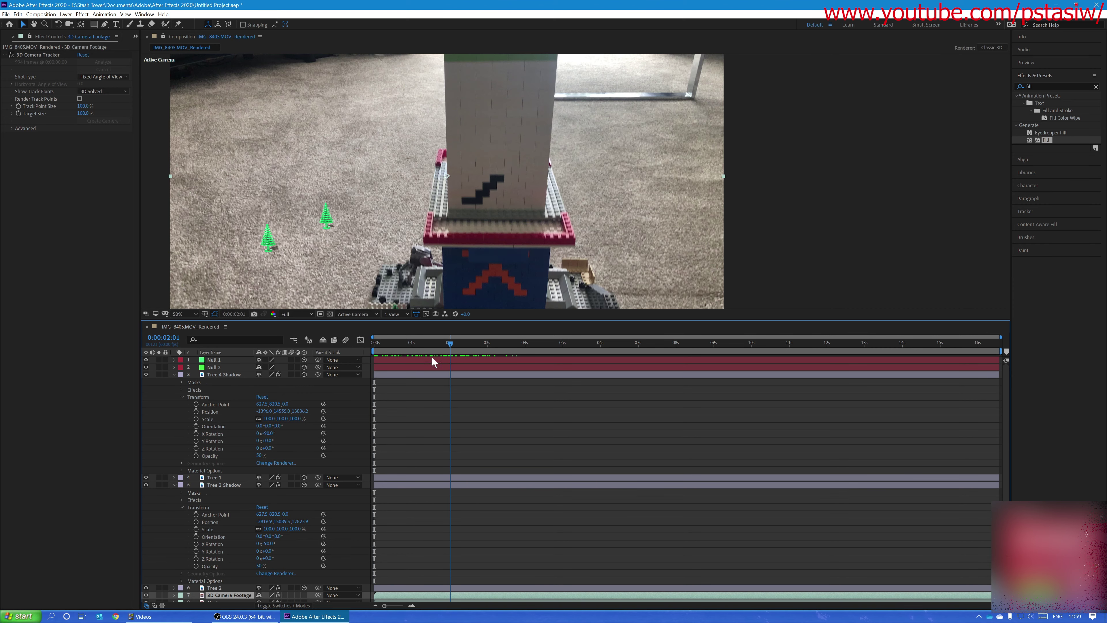
key("Home")
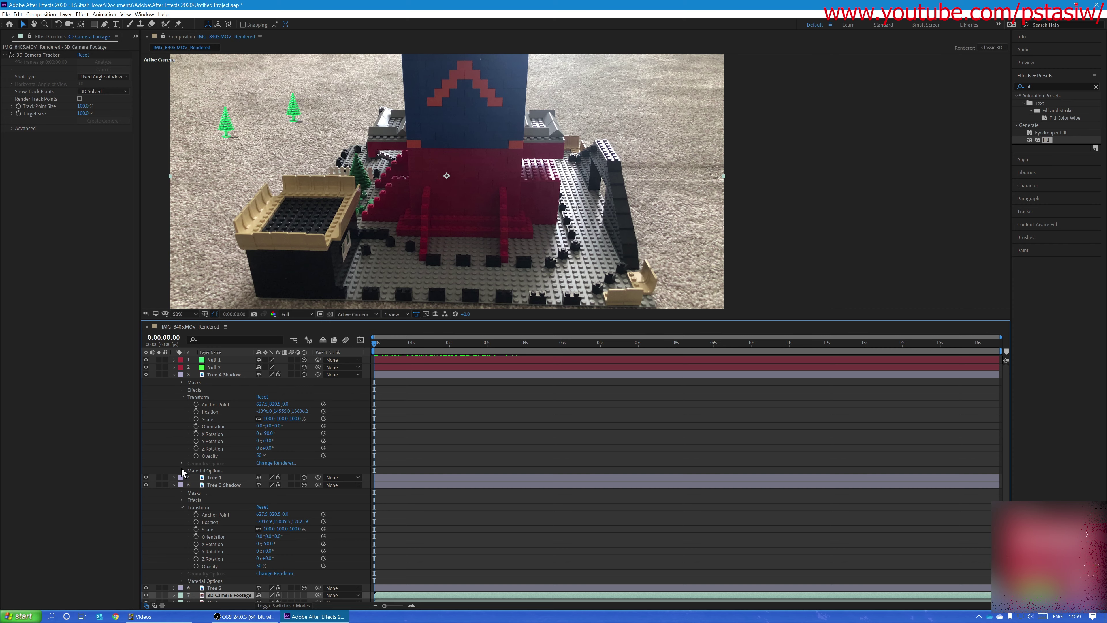
scroll(161, 575, "down", 1)
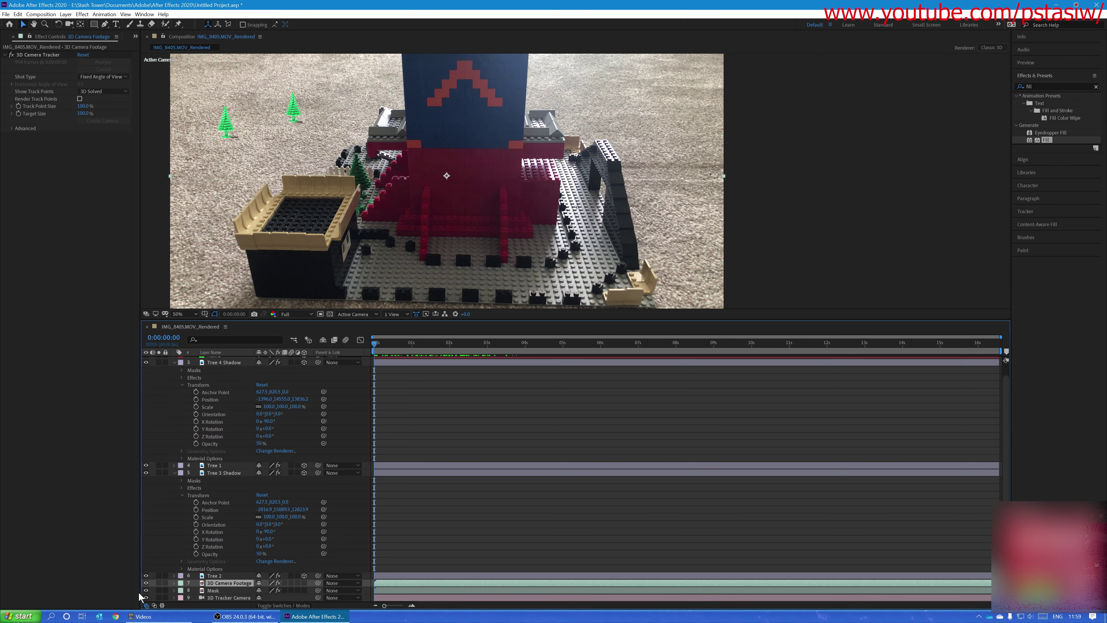
- Hide the 3D Camera Footage layer, show the transparency checkerboard, and preview the trees without footage
left_click(146, 582)
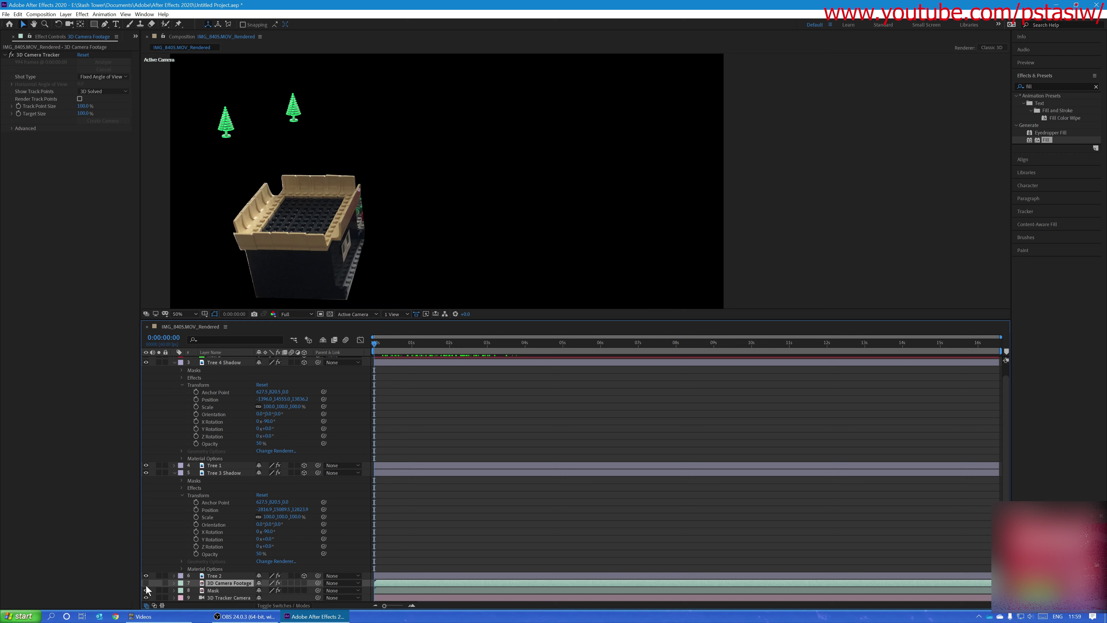
left_click(297, 119)
left_click(330, 314)
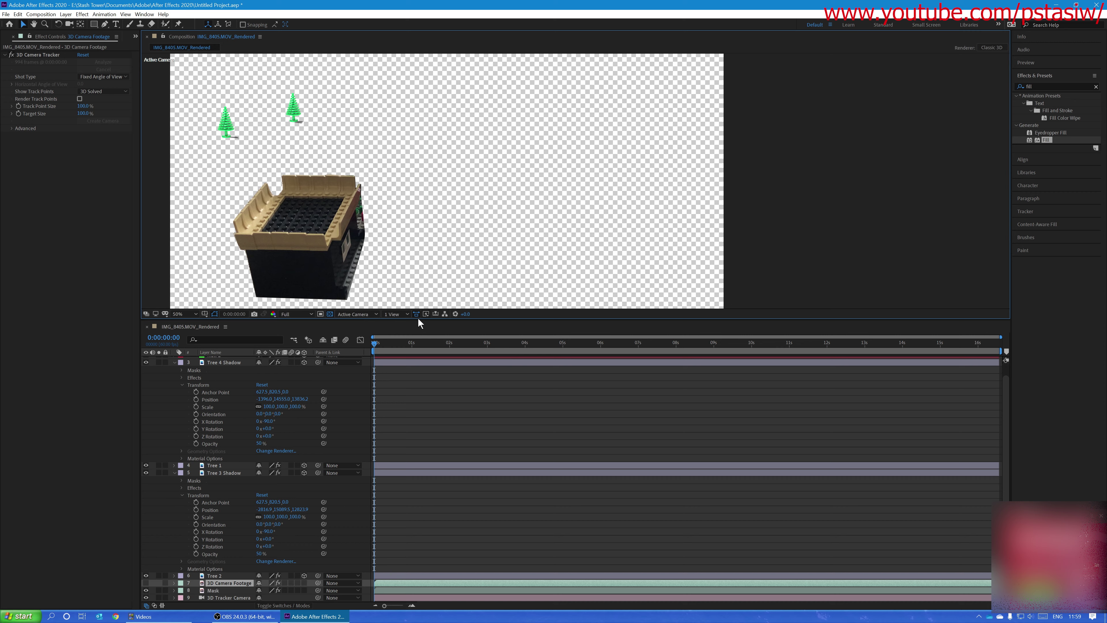
key("space")
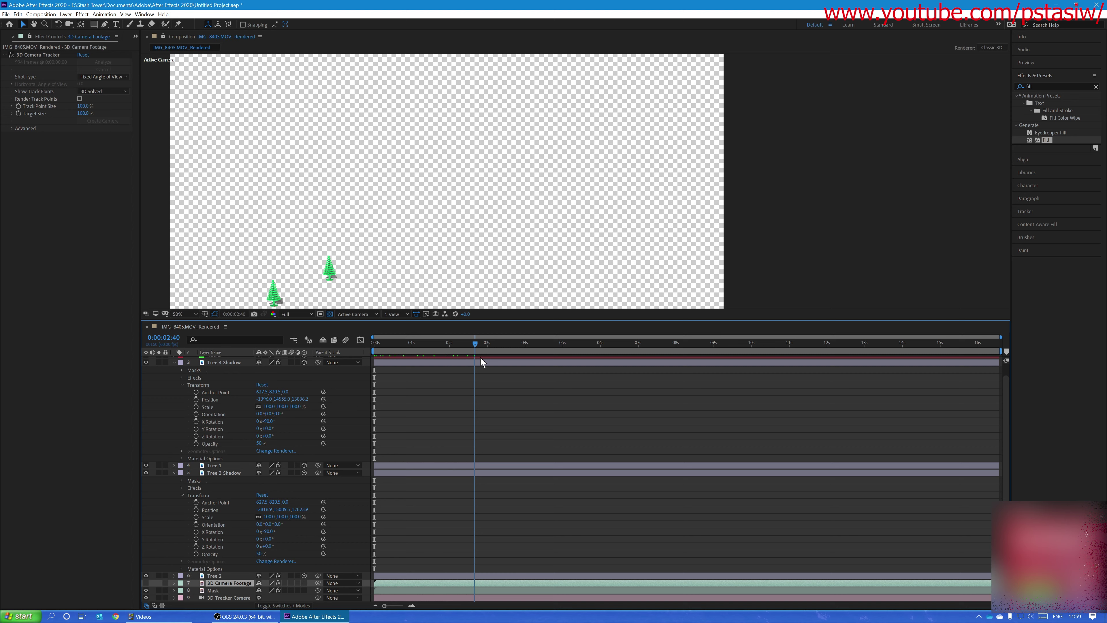
key("space")
key("space")
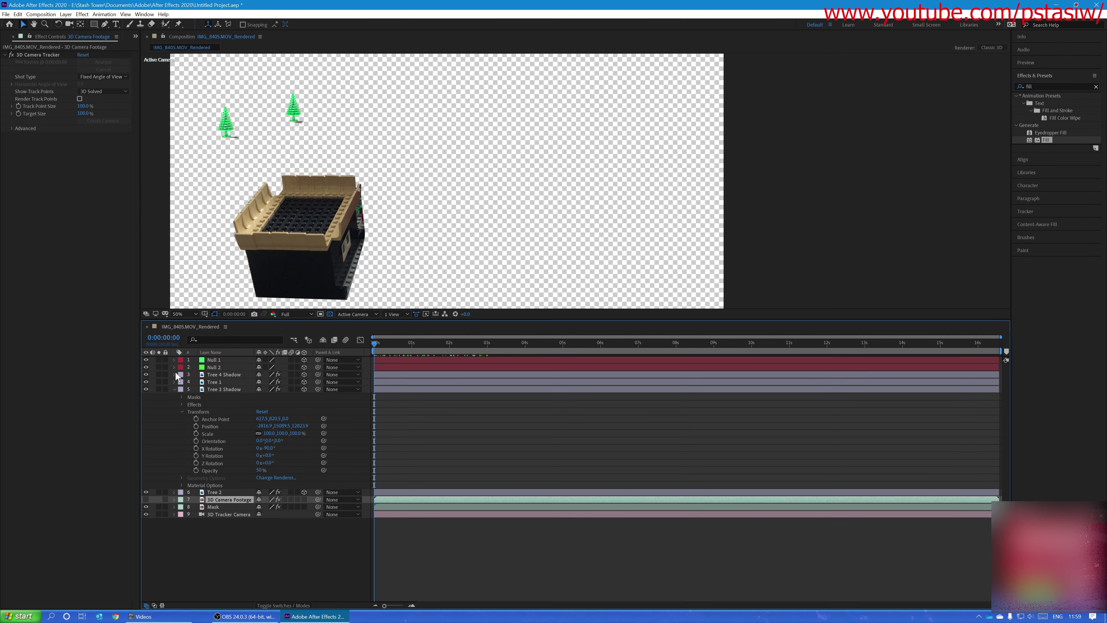
- Create a light blue solid layer and move it near the bottom of the layer stack
left_click(173, 388)
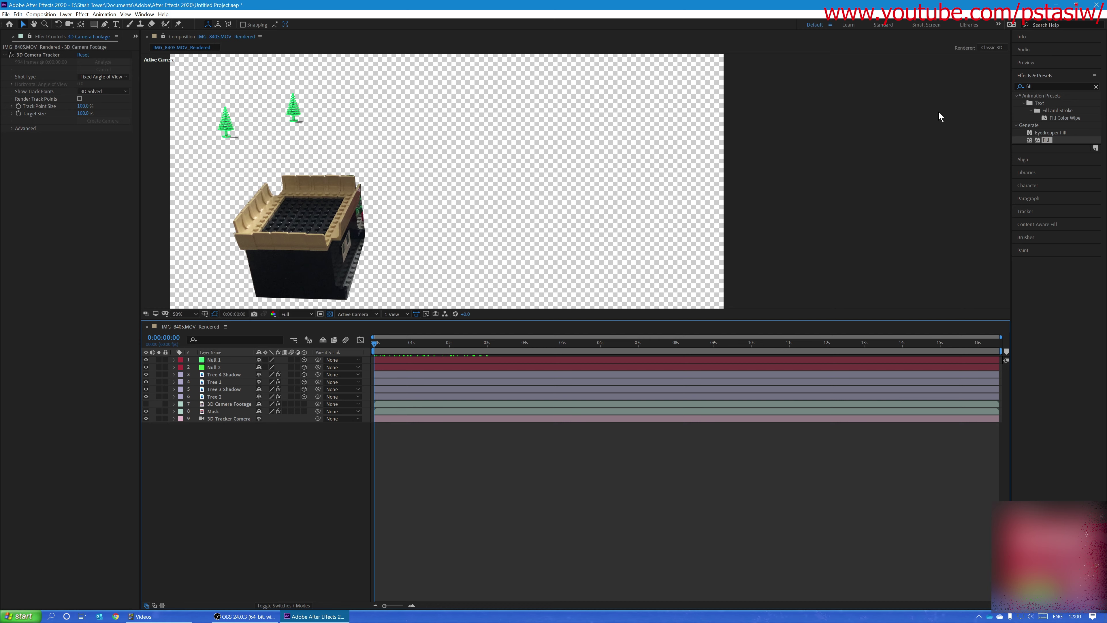
left_click(66, 14)
mouse_move(87, 23)
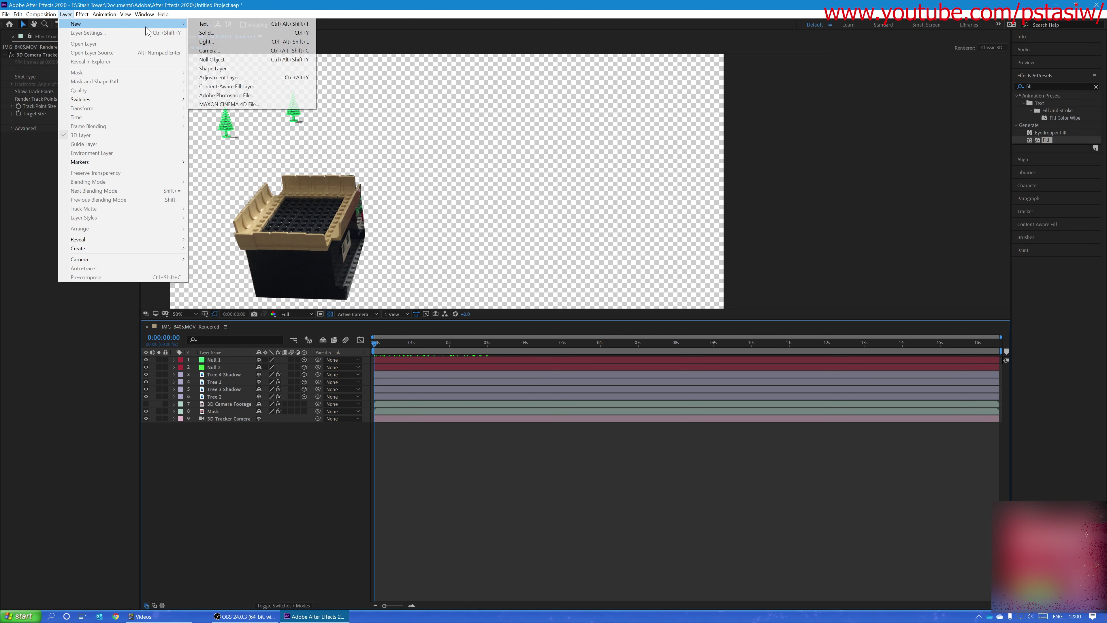
left_click(210, 34)
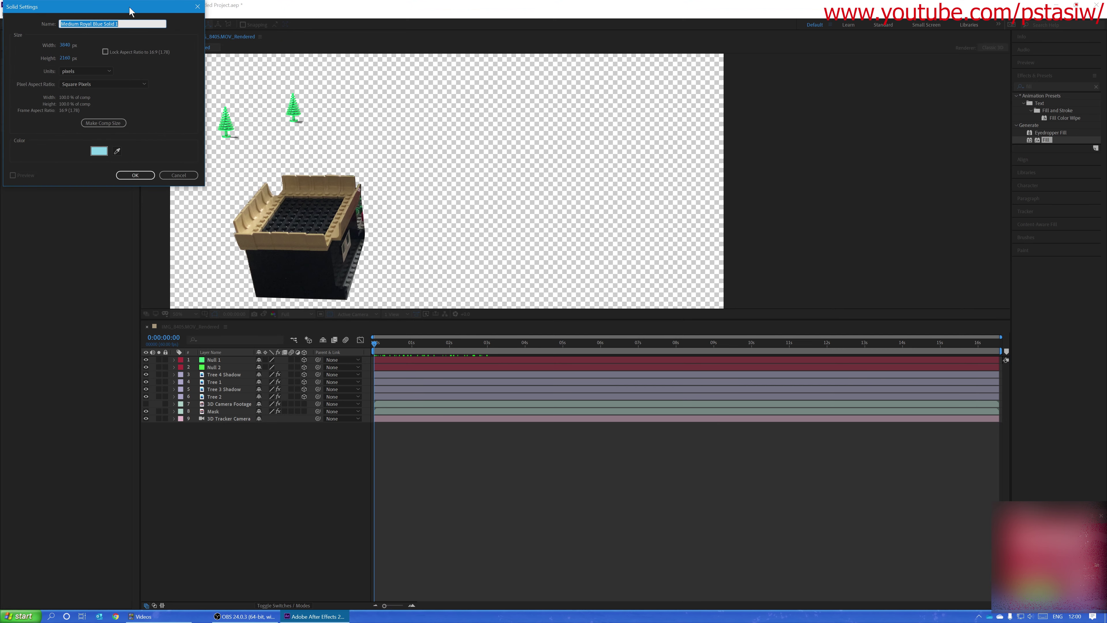
left_click(161, 222)
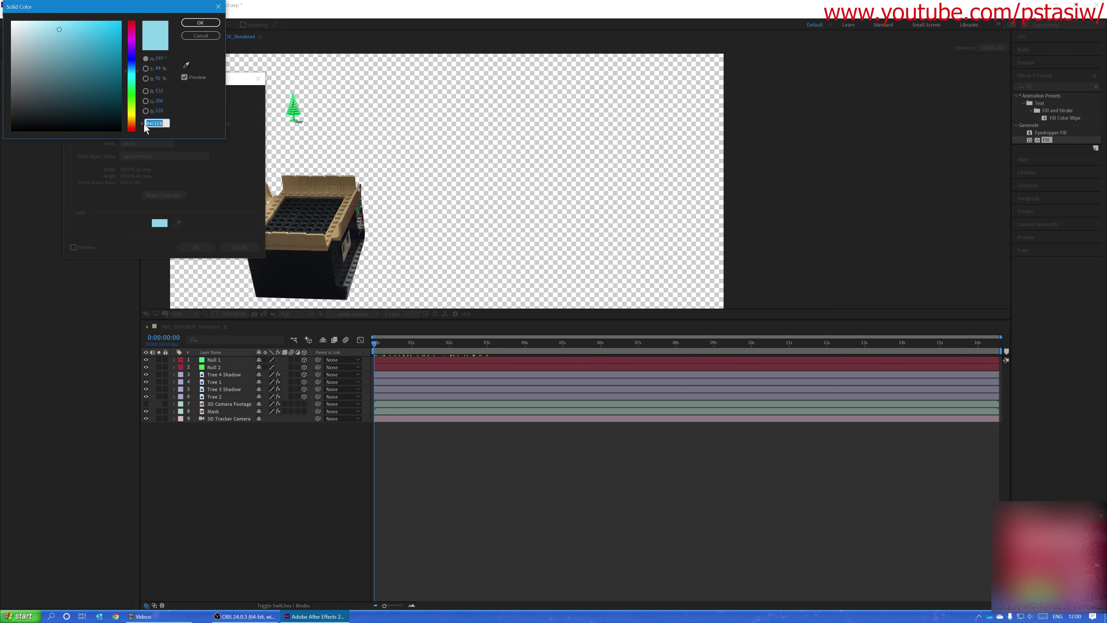
key("Return")
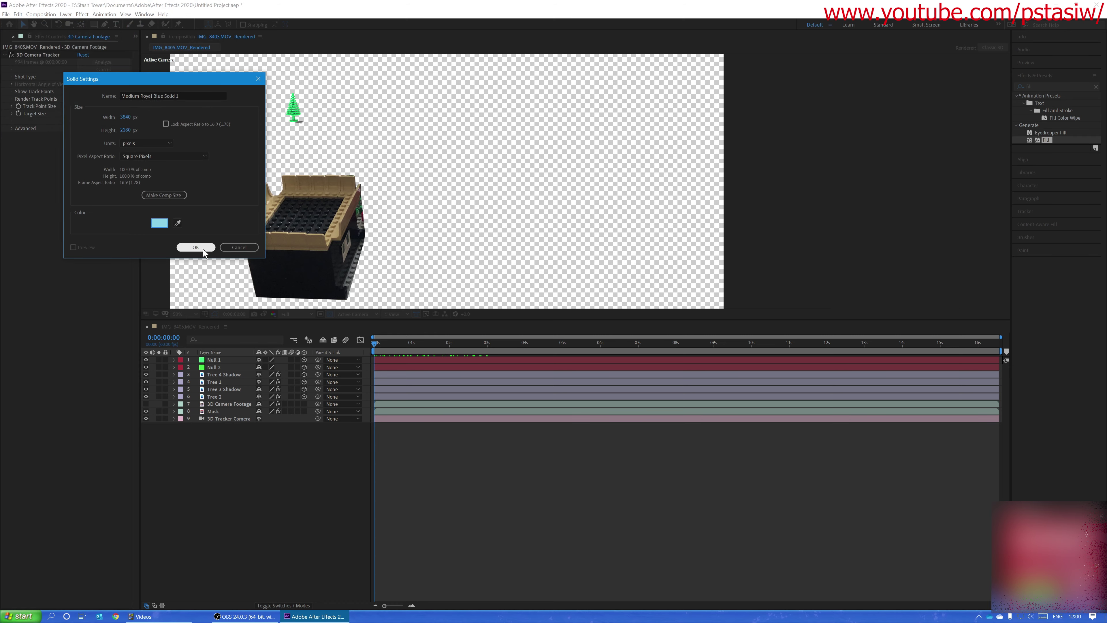
left_click(199, 248)
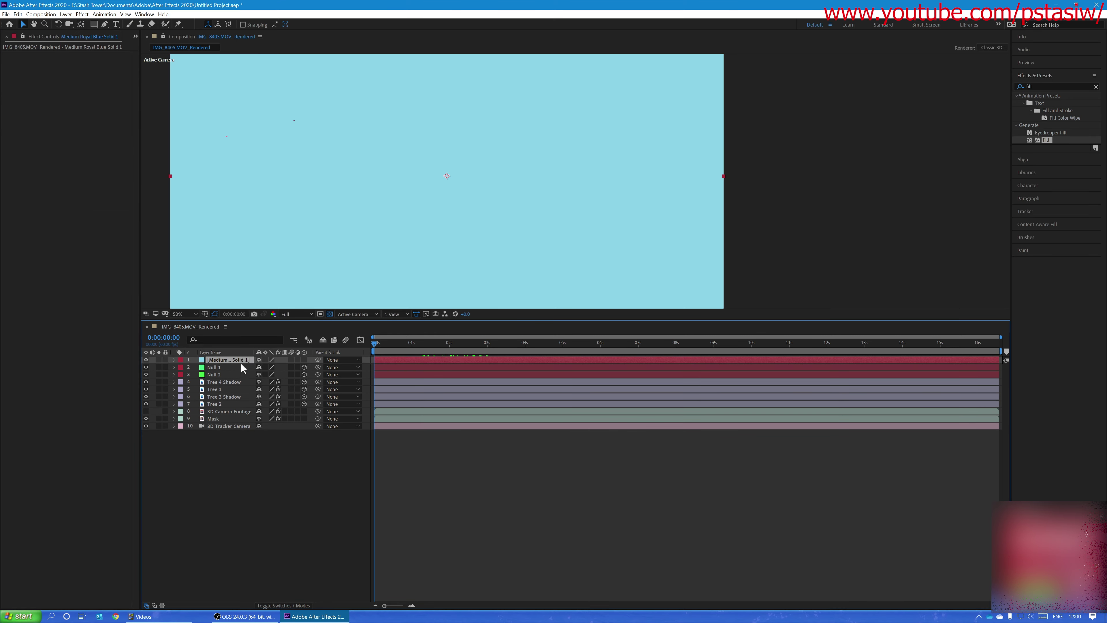
left_click_drag(243, 361, 241, 428)
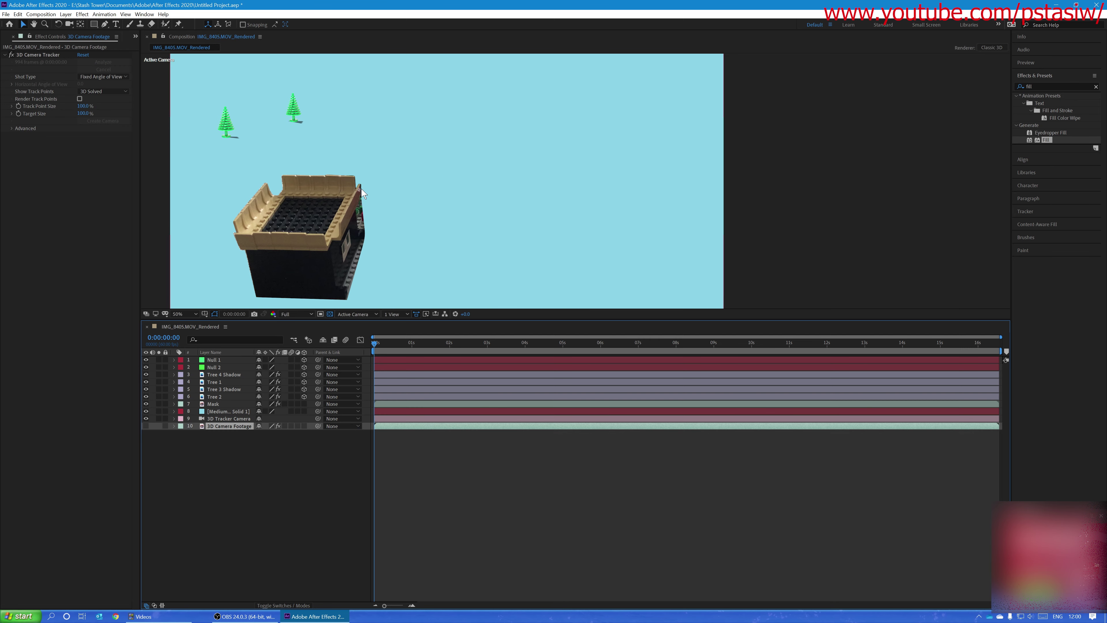
- Cycle the shape tools from Rectangle to the Ellipse tool
left_click(94, 25)
left_click(94, 24, "alt")
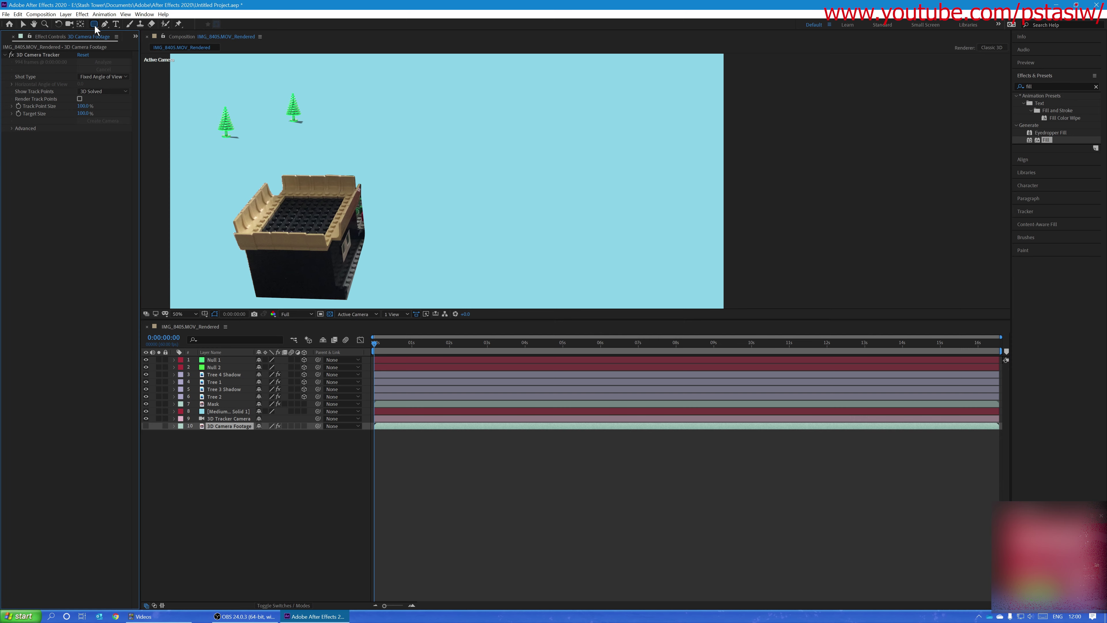
left_click(94, 26, "alt")
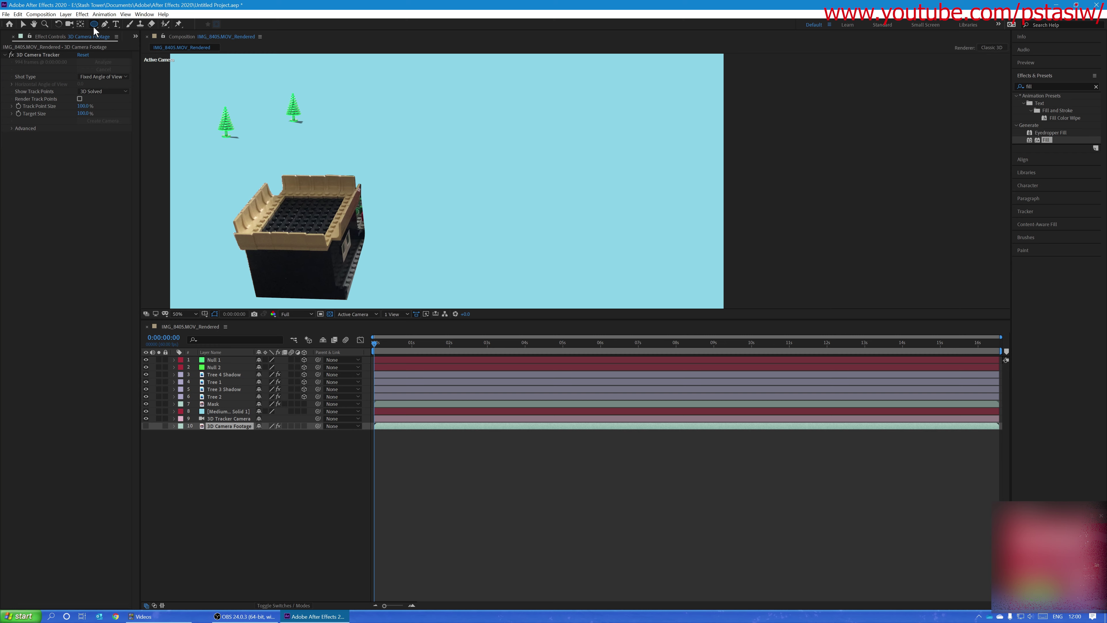
- At 25% zoom, draw a large green ellipse across the lower frame and move its layer down the stack
key("comma")
left_click_drag(290, 178, 749, 292)
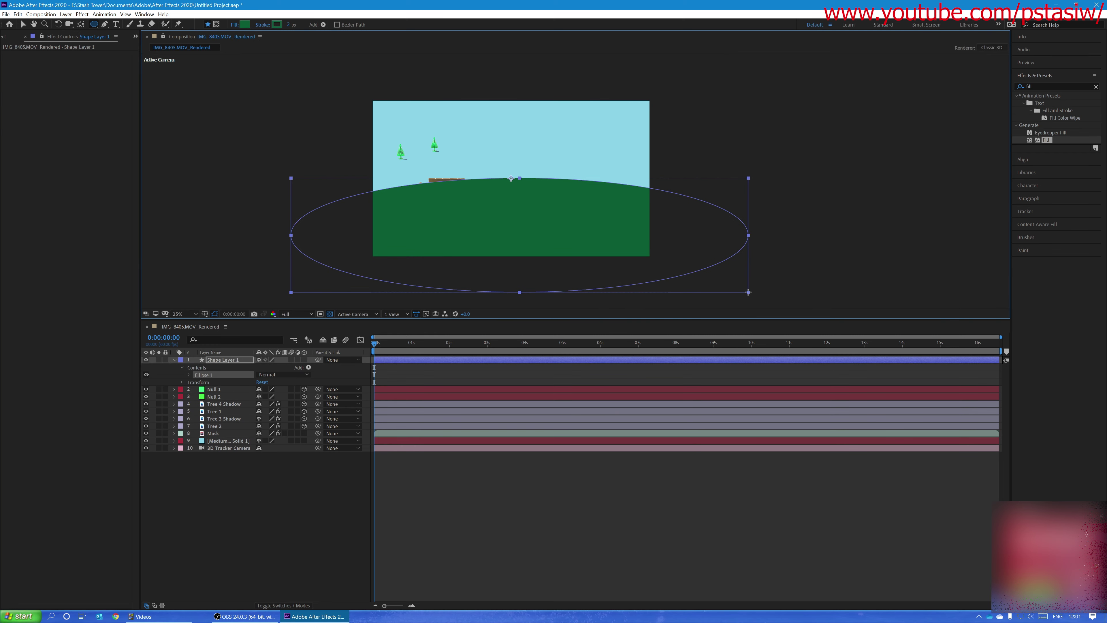
left_click(23, 24)
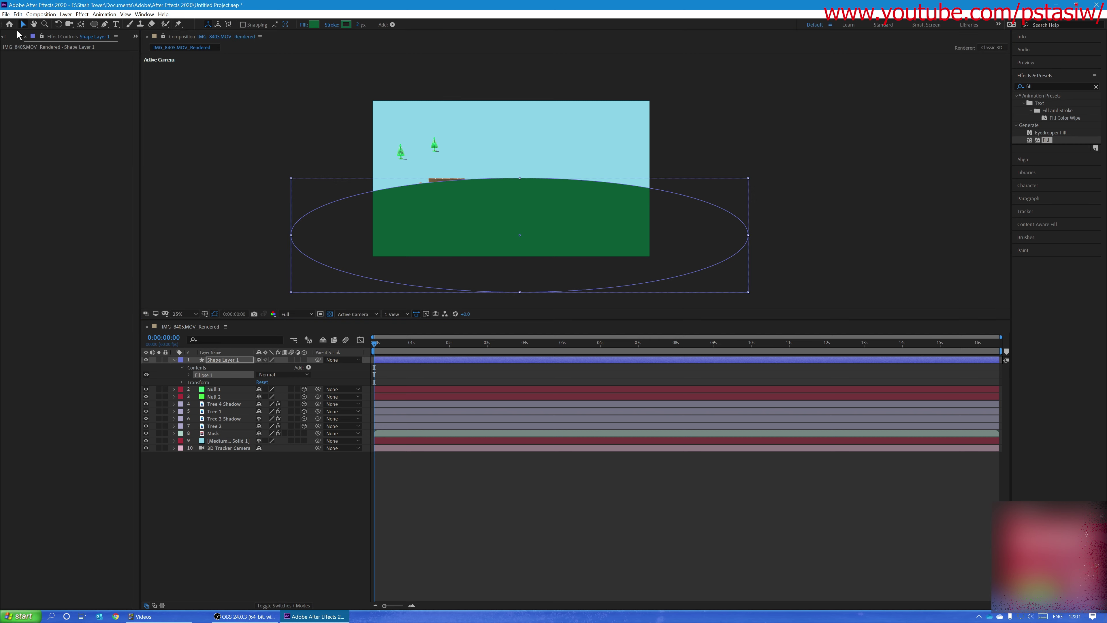
left_click_drag(677, 179, 672, 167)
left_click_drag(244, 360, 252, 442)
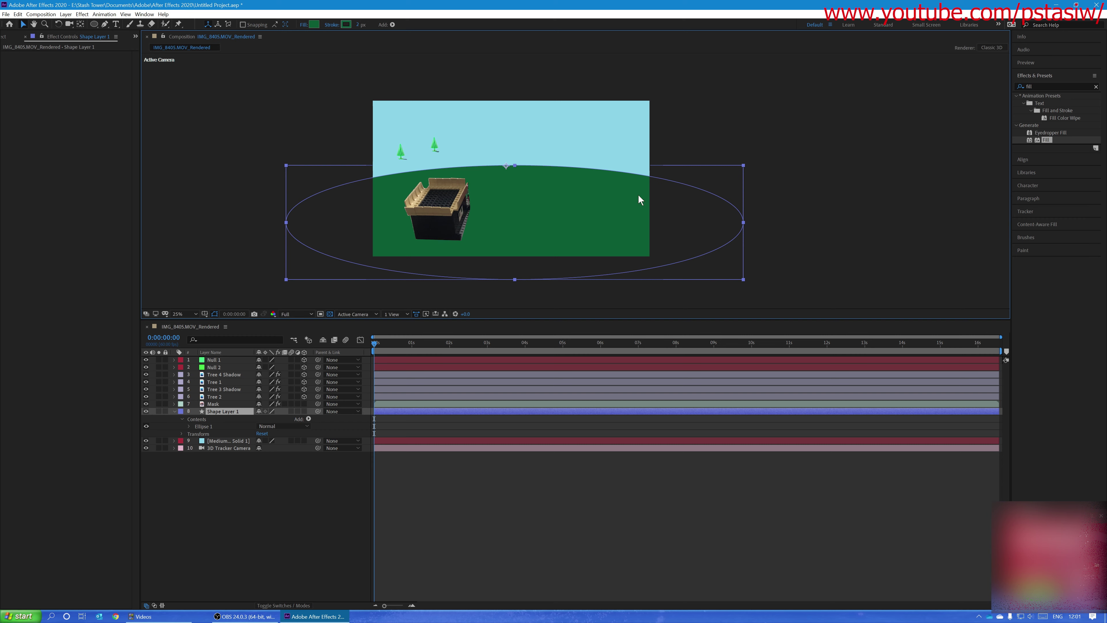
- Add Fast Box Blur to the green ellipse with Blur Radius 53
left_click(68, 15)
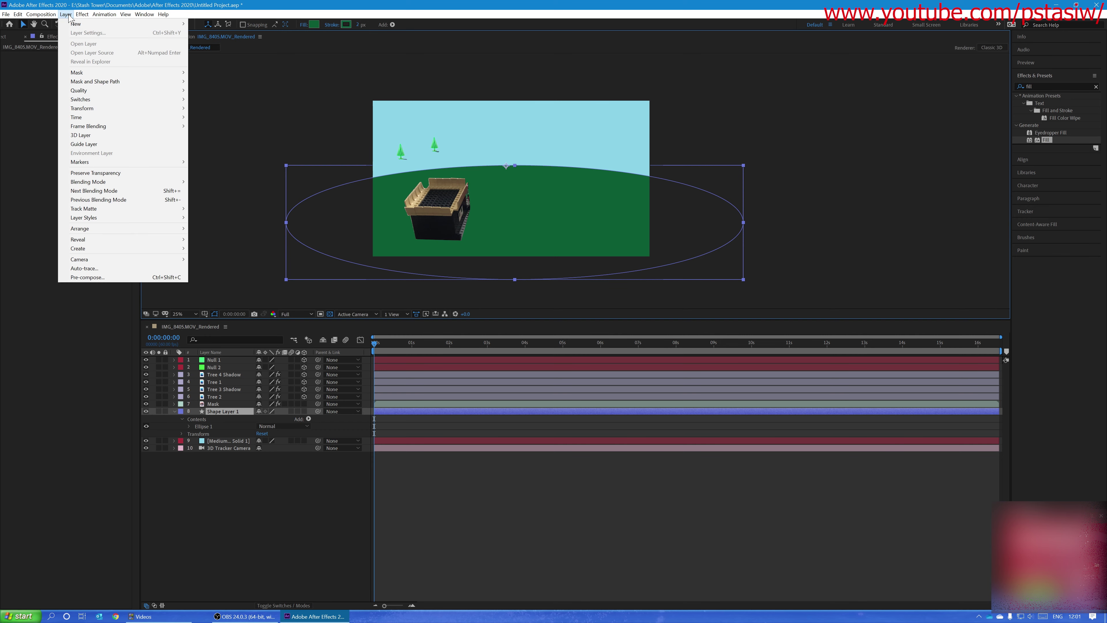
mouse_move(83, 15)
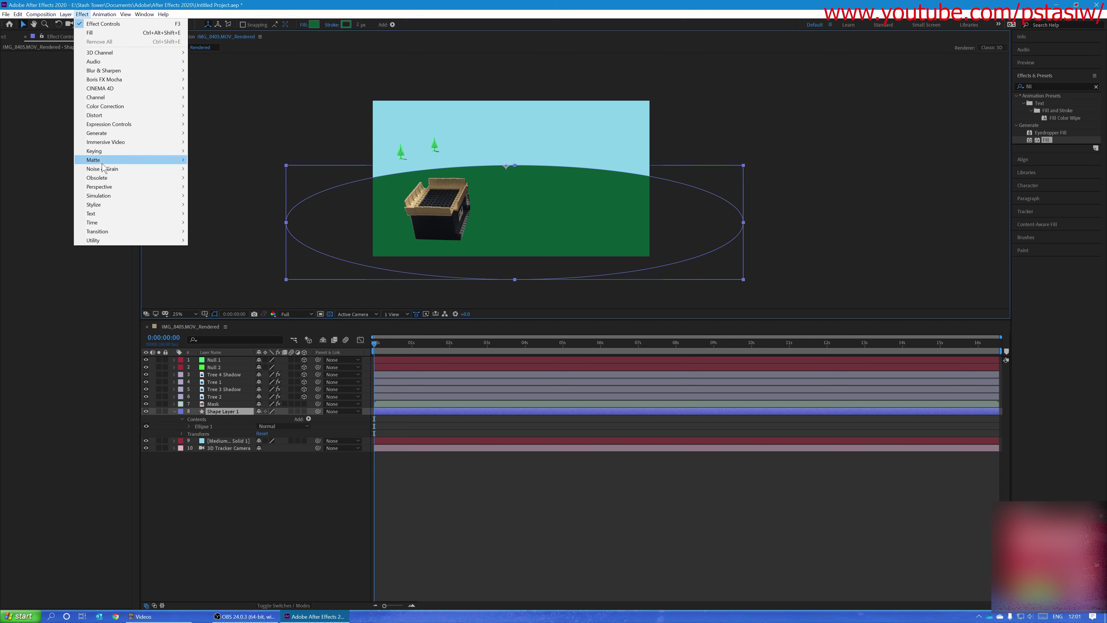
mouse_move(167, 71)
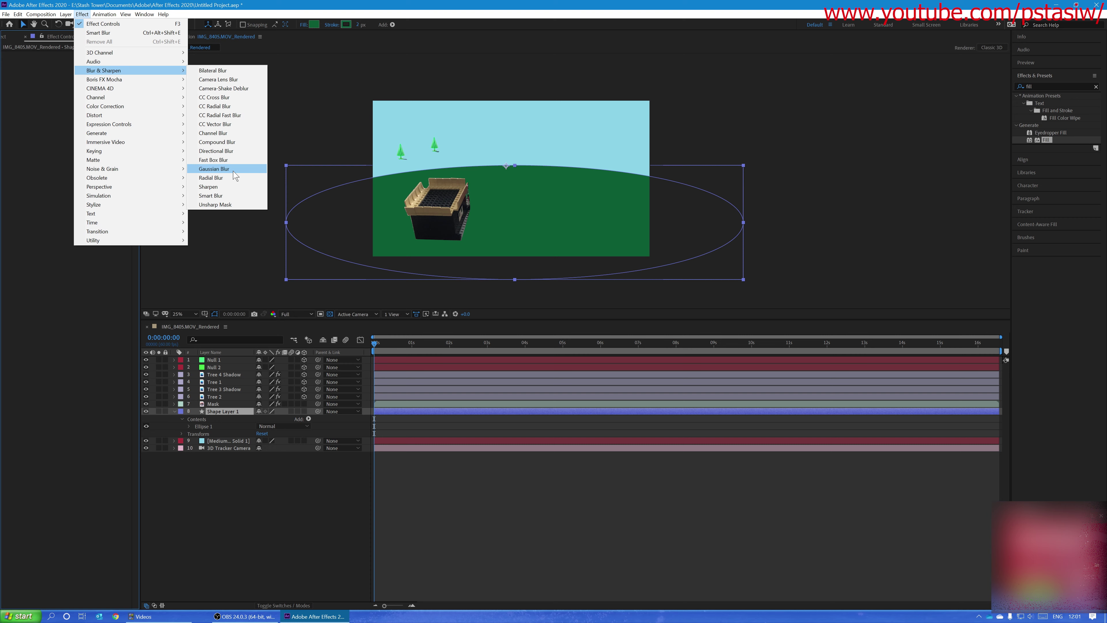
left_click(239, 160)
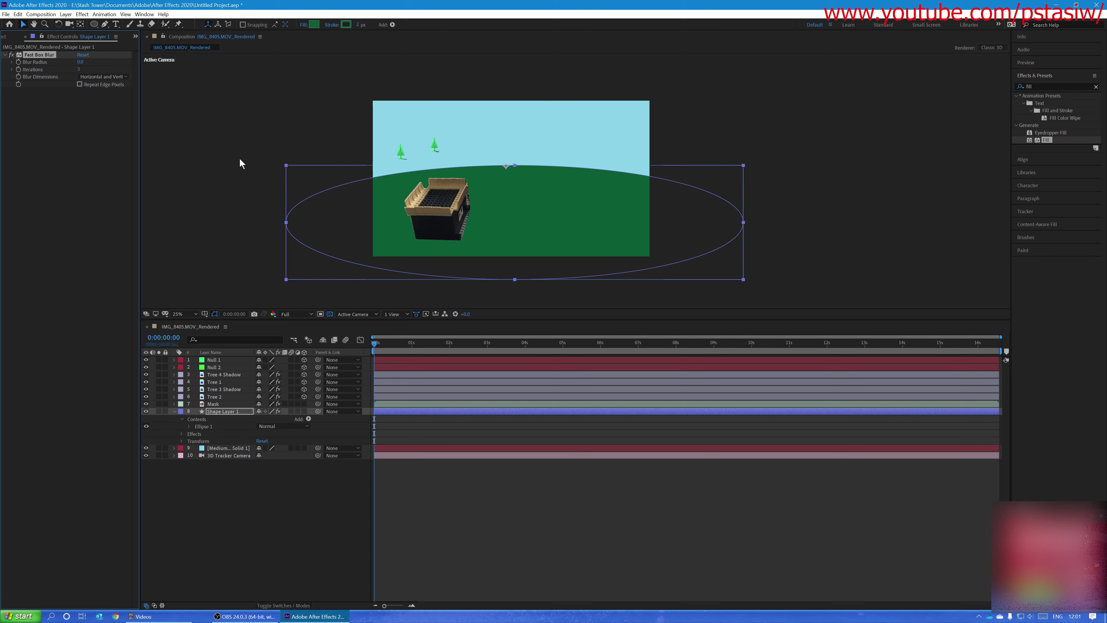
left_click_drag(89, 63, 115, 73)
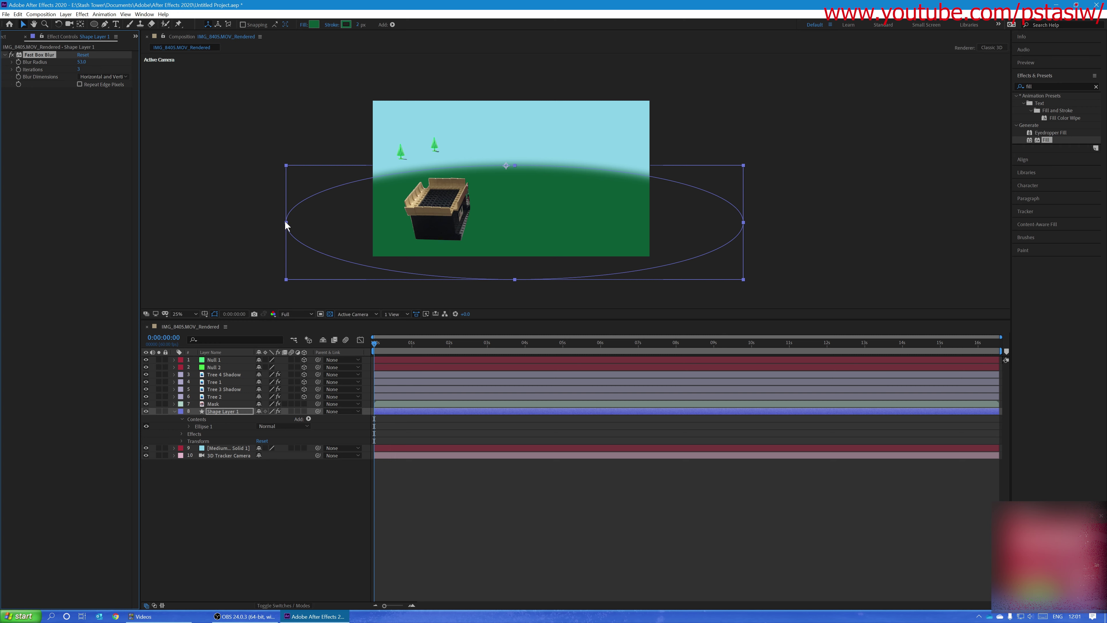
- Stretch the ellipse wider past the left edge, raise it, and extend it down to cover the bottom
left_click_drag(286, 225, 122, 228)
left_click(758, 122)
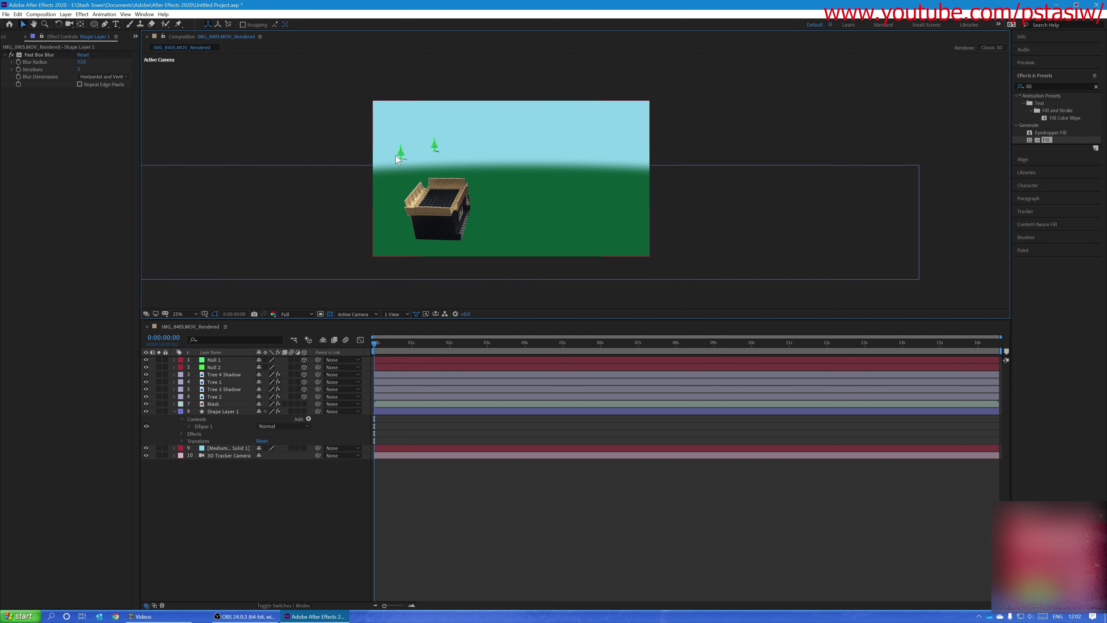
left_click(552, 184)
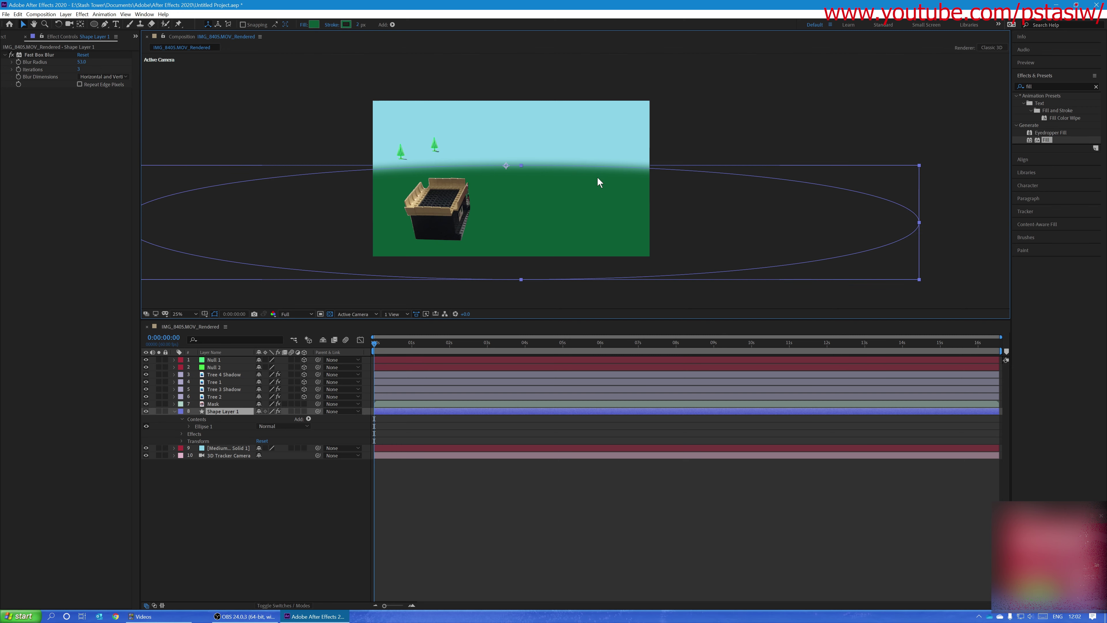
left_click_drag(590, 186, 587, 155)
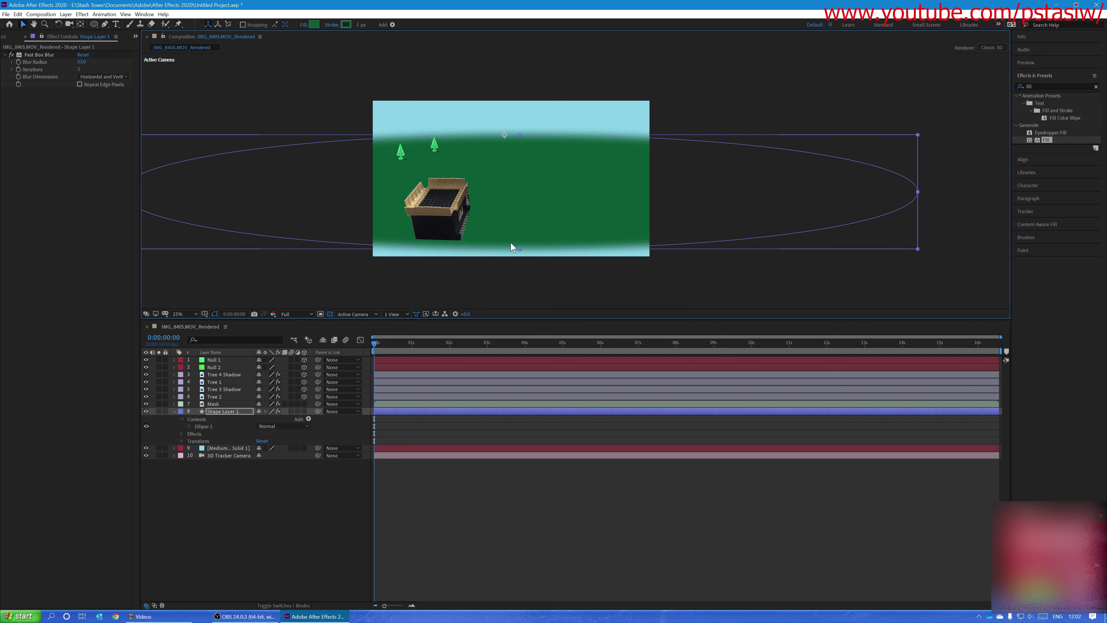
left_click_drag(519, 249, 513, 297)
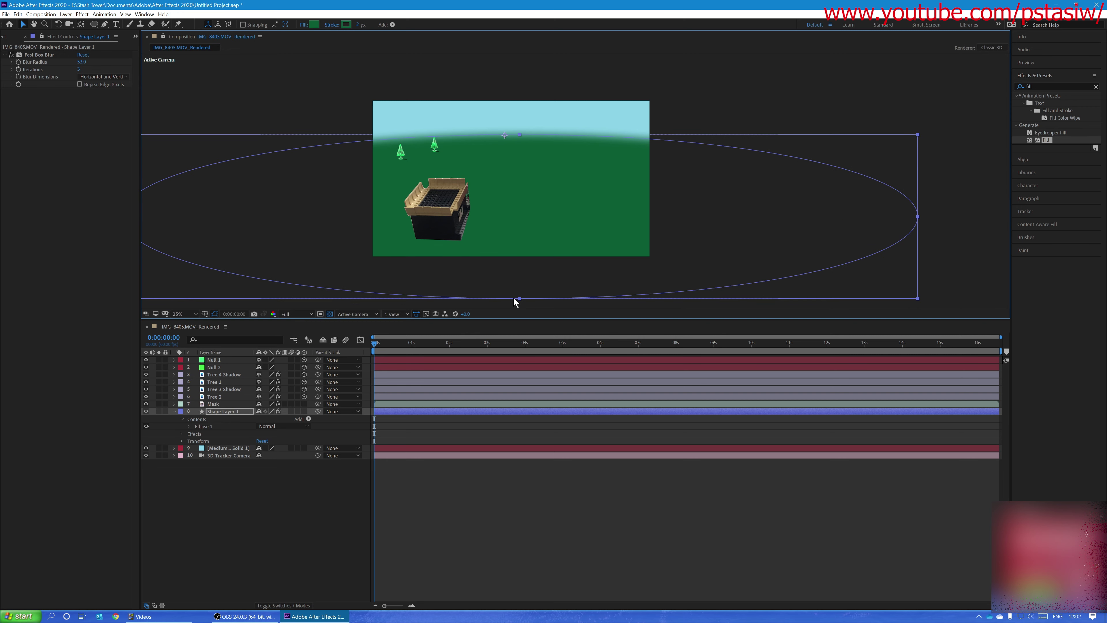
- Keyframe the ellipse's Position so it sinks out of view by 0:00:03:42
left_click(182, 441)
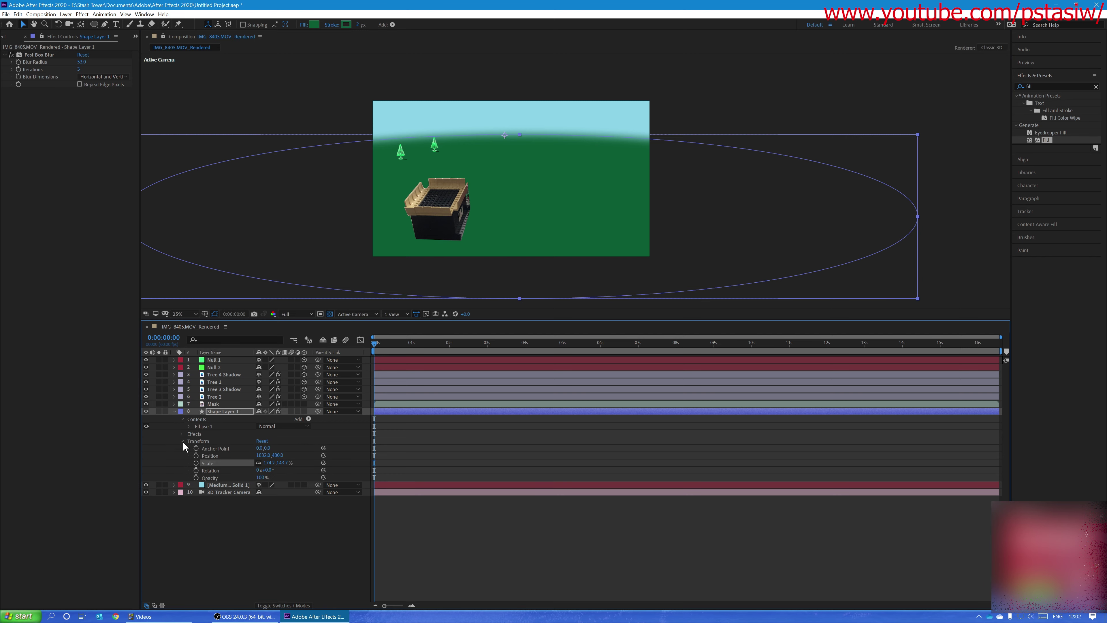
left_click(880, 118)
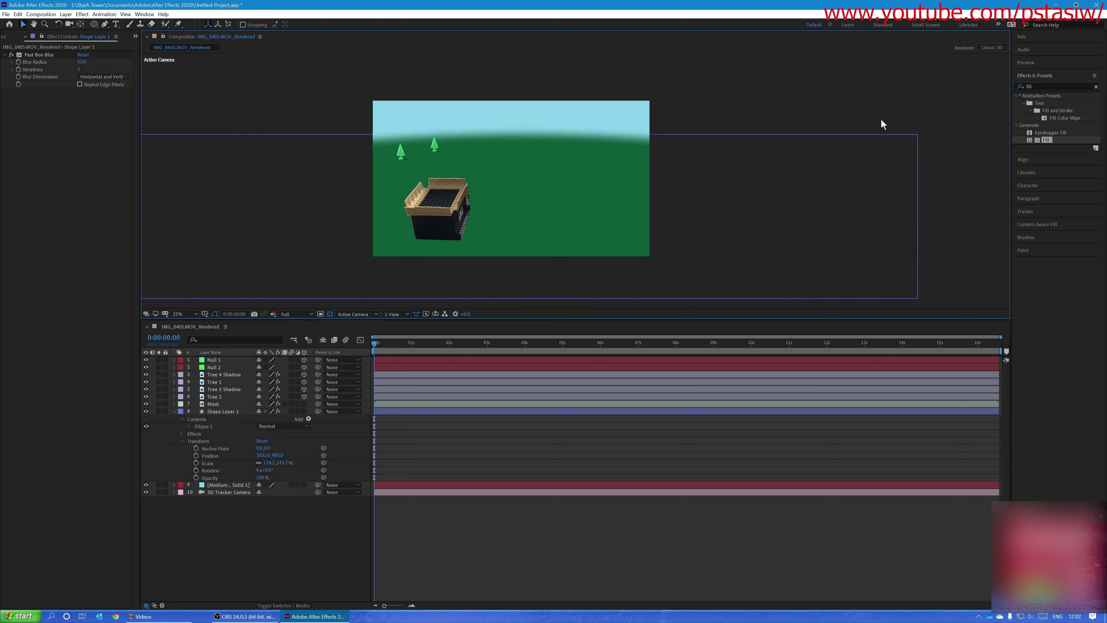
left_click(531, 170)
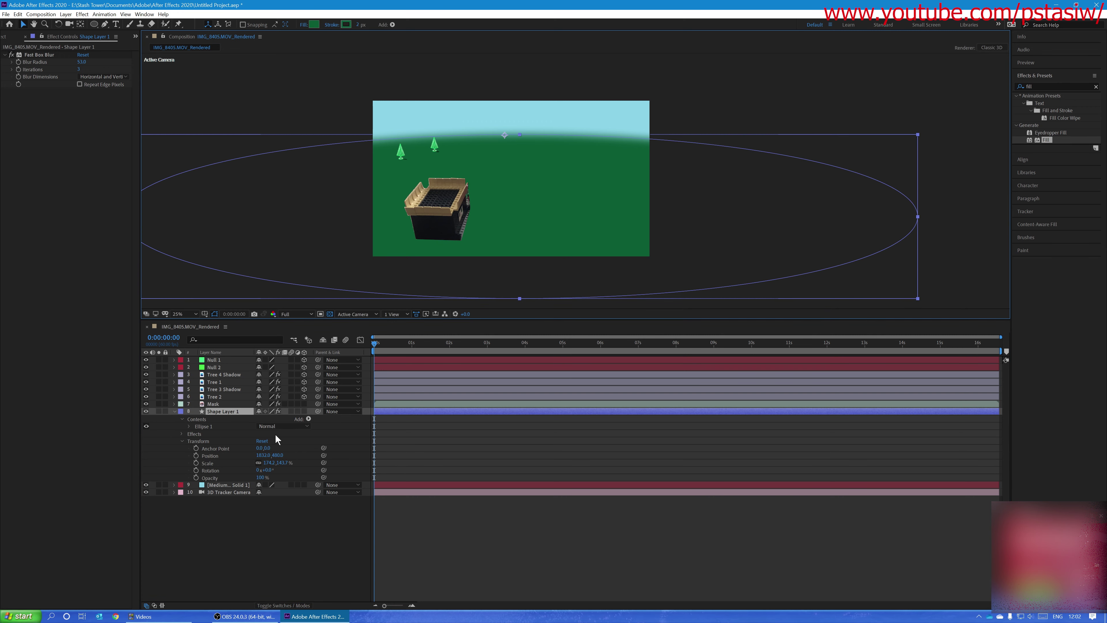
left_click(196, 456)
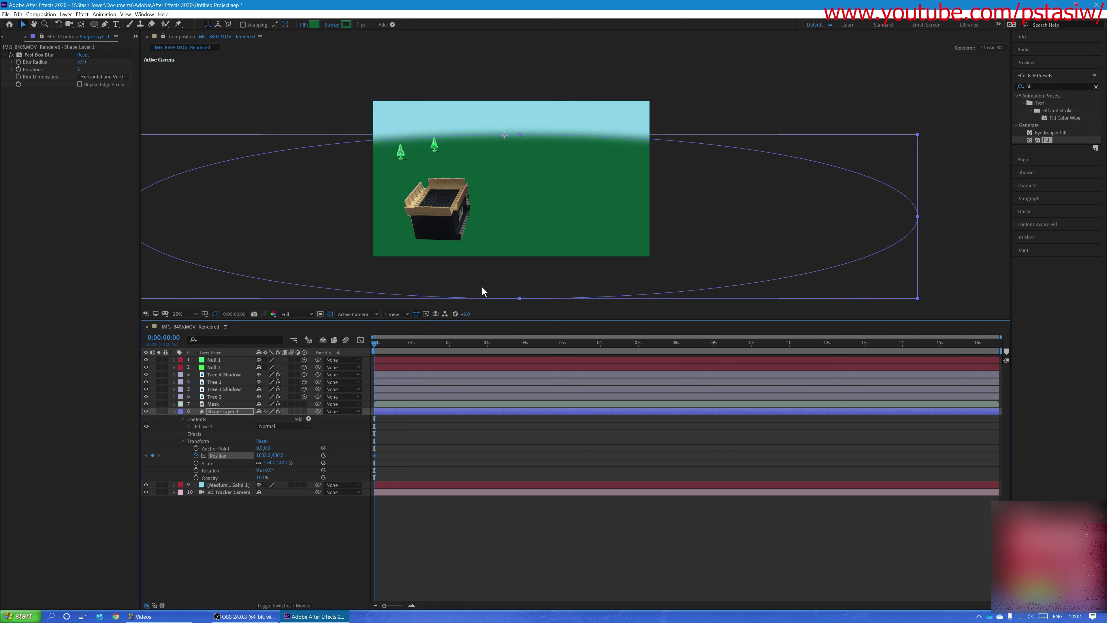
left_click_drag(407, 340, 514, 350)
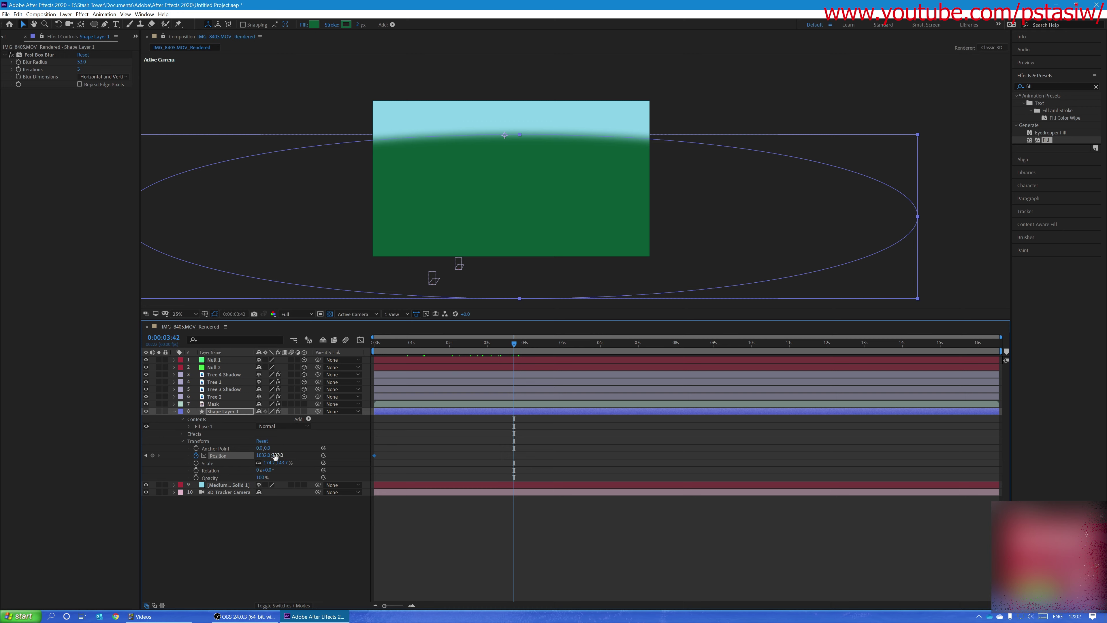
left_click_drag(263, 455, 1092, 377)
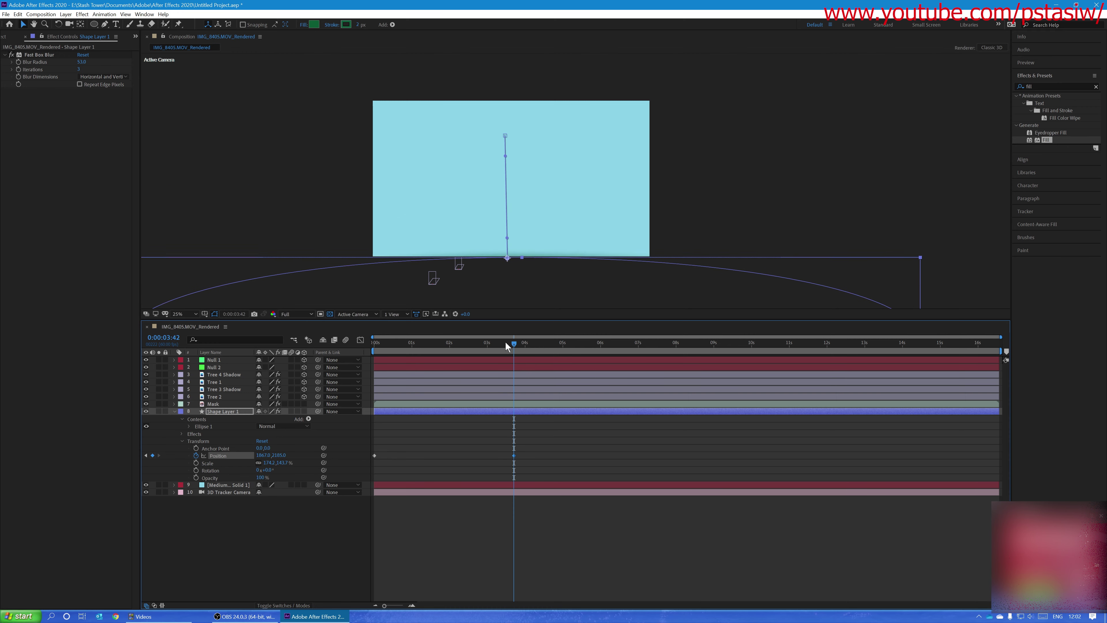
- Delay the first Position keyframe to 0:00:00:25 and preview the sinking ground
left_click_drag(505, 344, 285, 335)
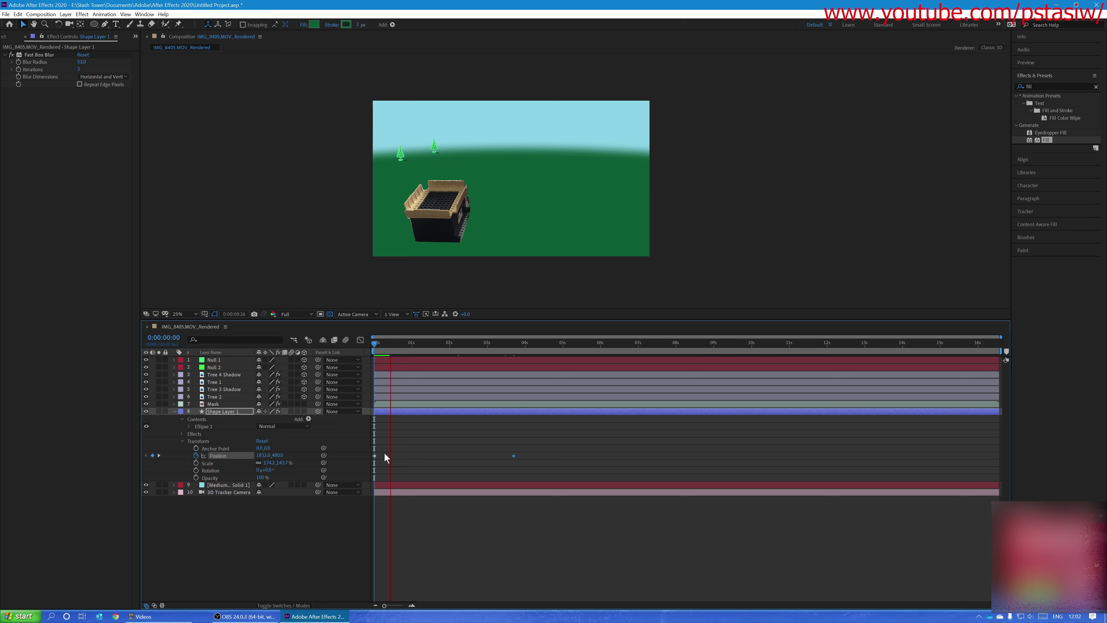
key("space")
left_click_drag(375, 455, 390, 456)
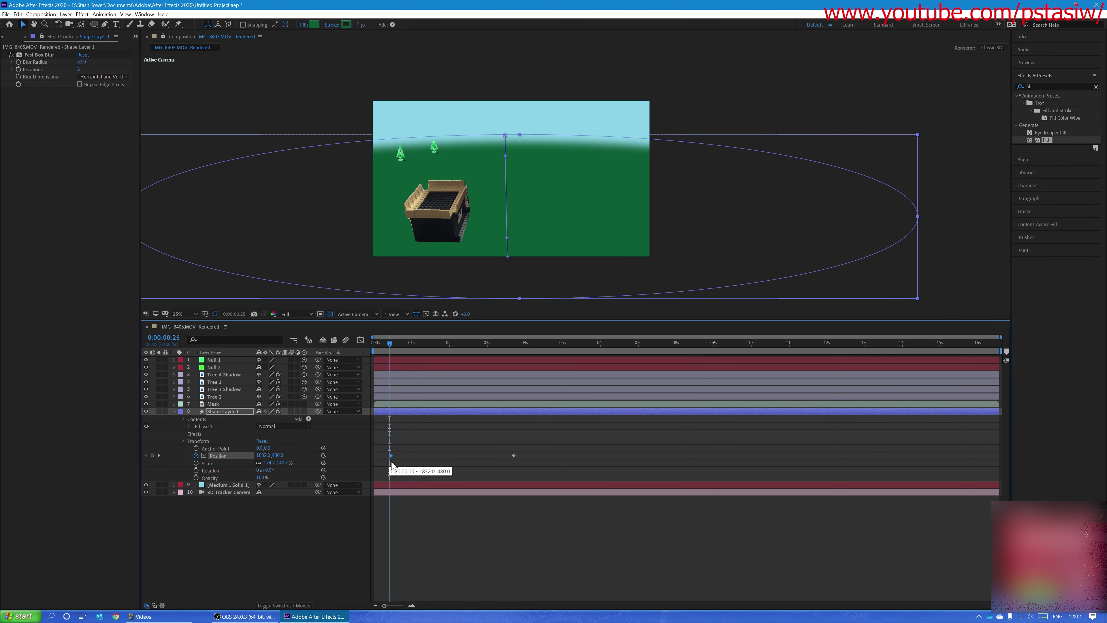
left_click_drag(390, 344, 366, 342)
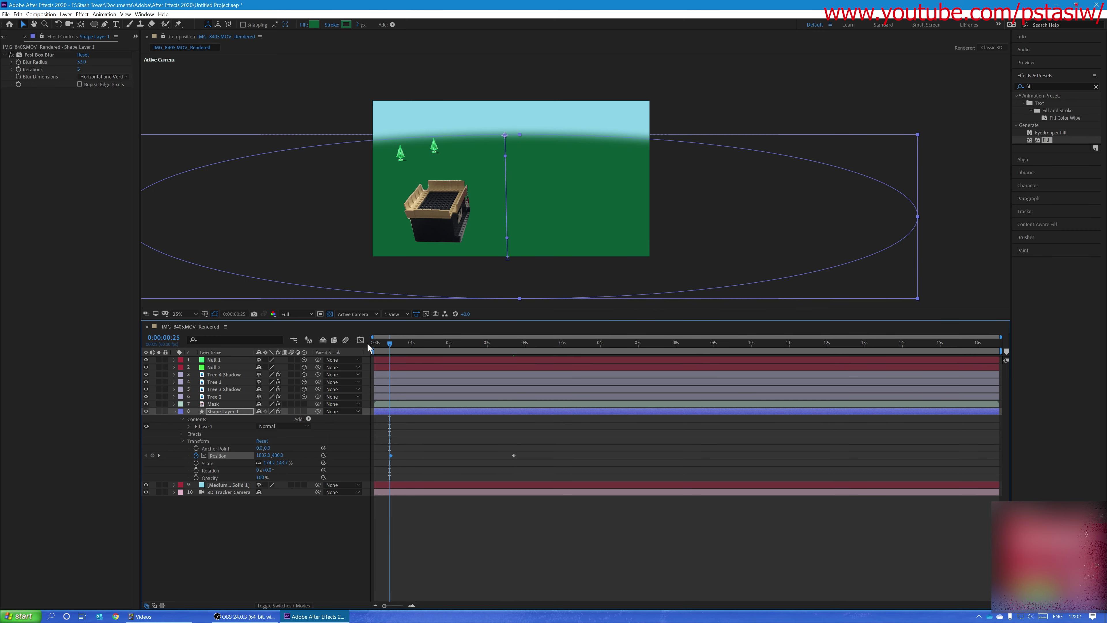
key("space")
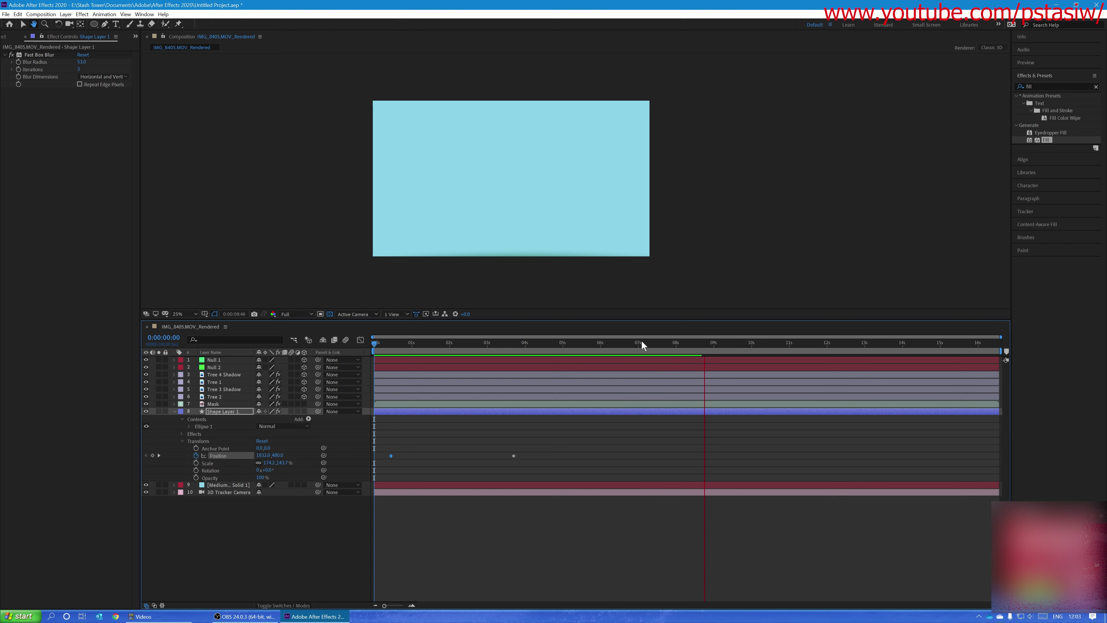
key("space")
left_click(555, 344)
left_click_drag(555, 345, 589, 375)
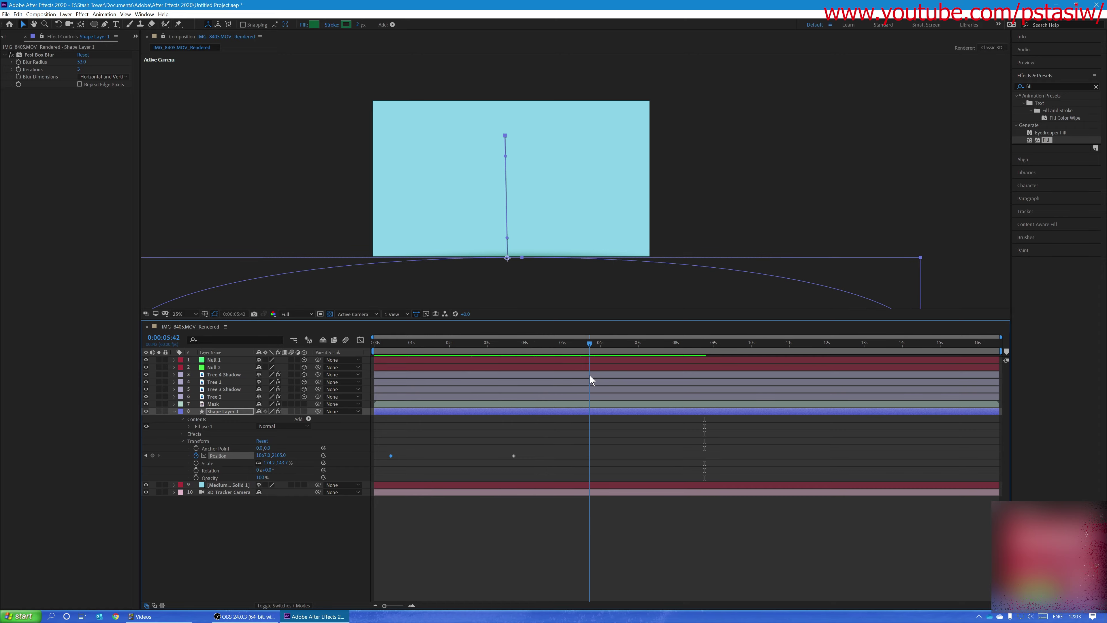